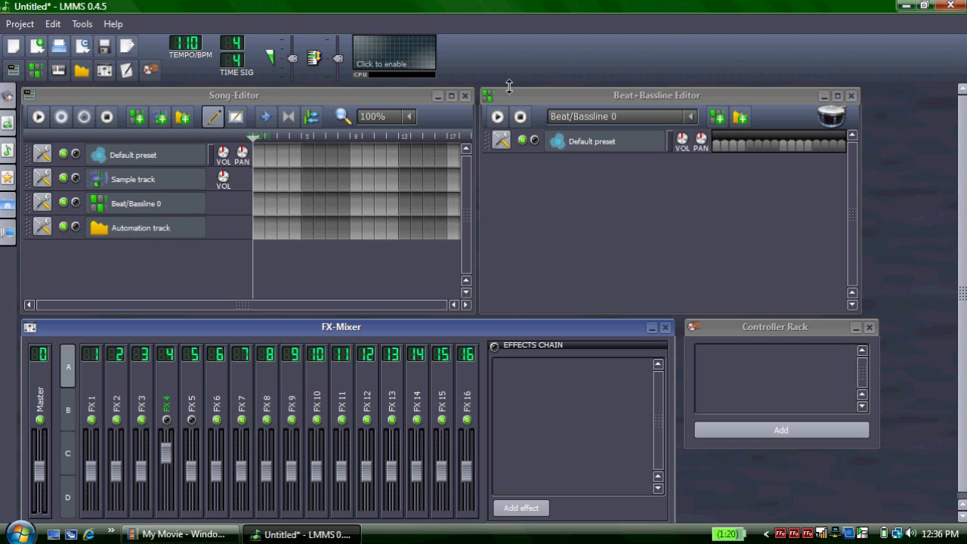
Open the My samples browser and audition briff01.ogg from the bassloopes folder.
click(9, 149)
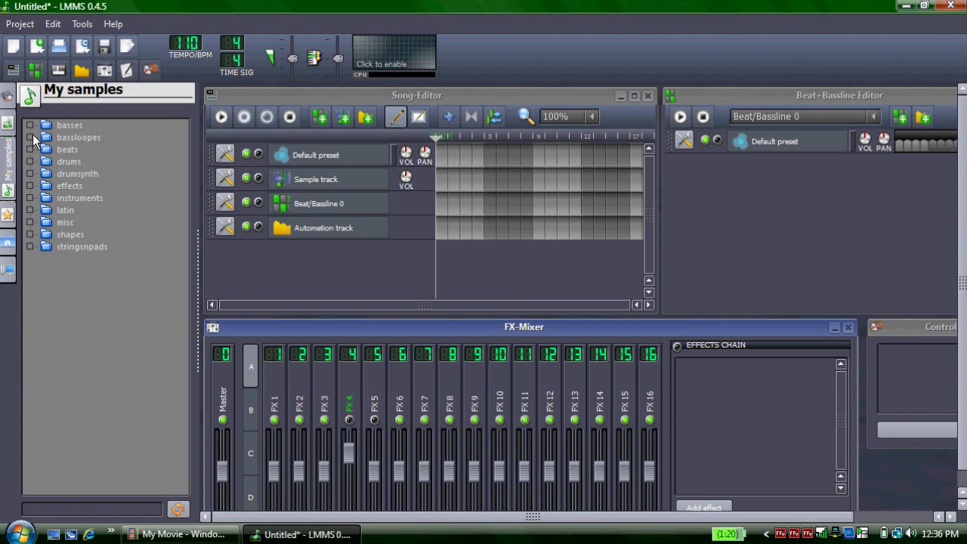
click(31, 136)
click(91, 161)
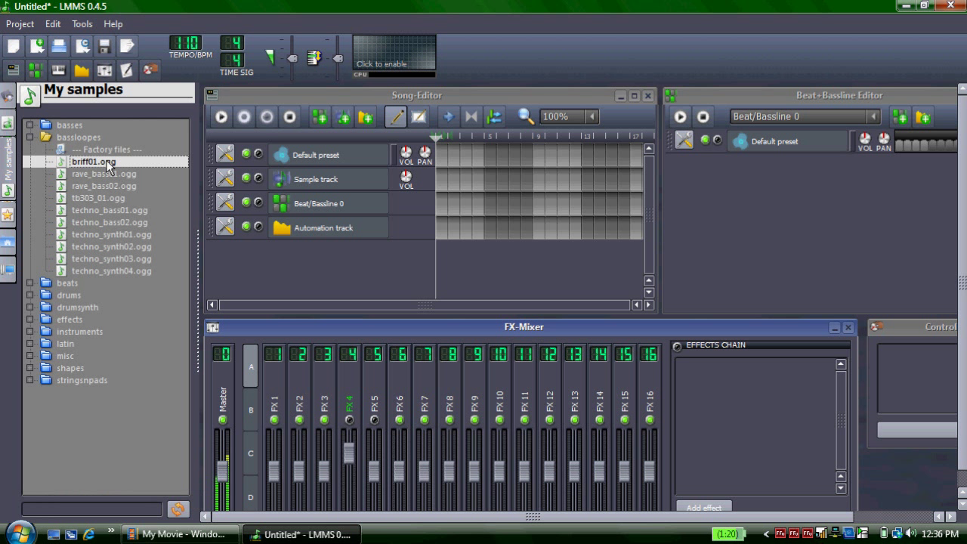
click(30, 137)
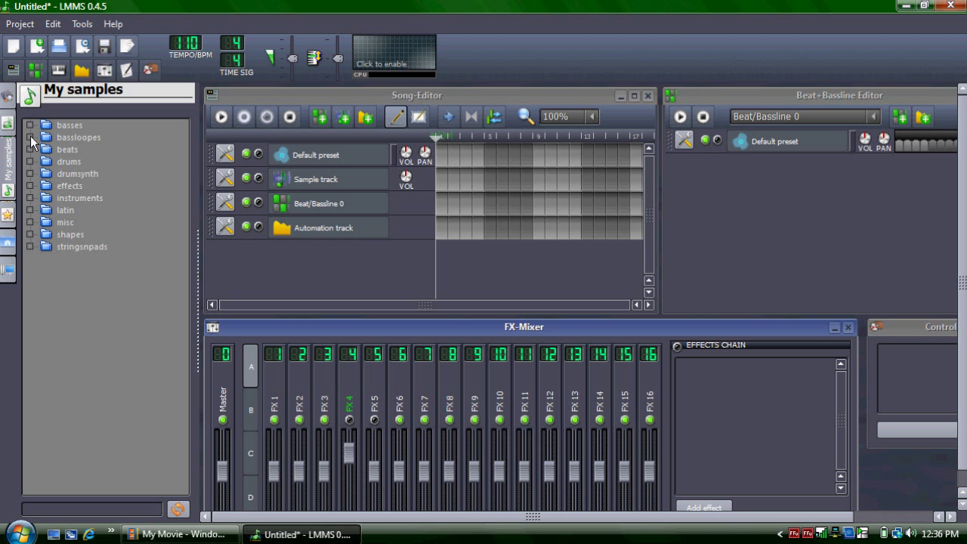
Audition 909beat01.ogg from the beats folder.
click(32, 148)
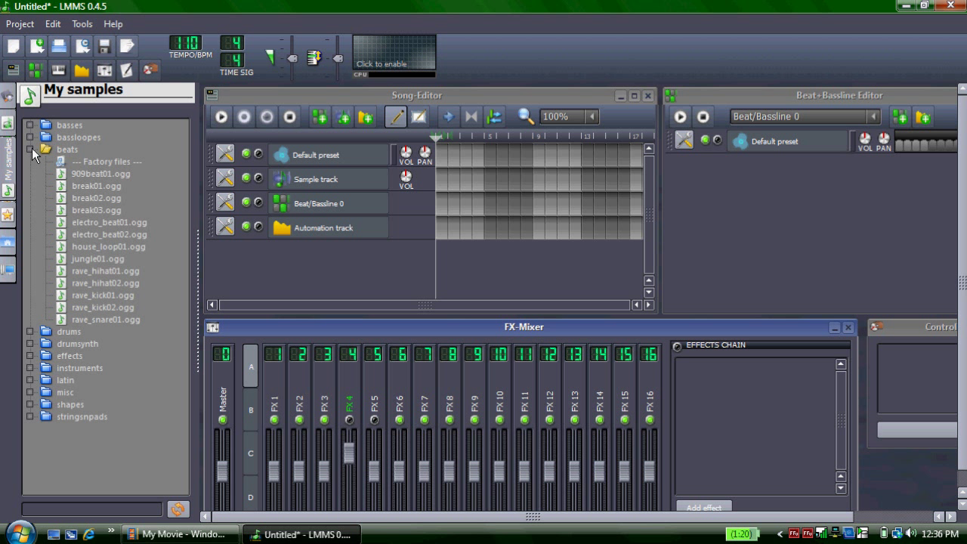
click(97, 174)
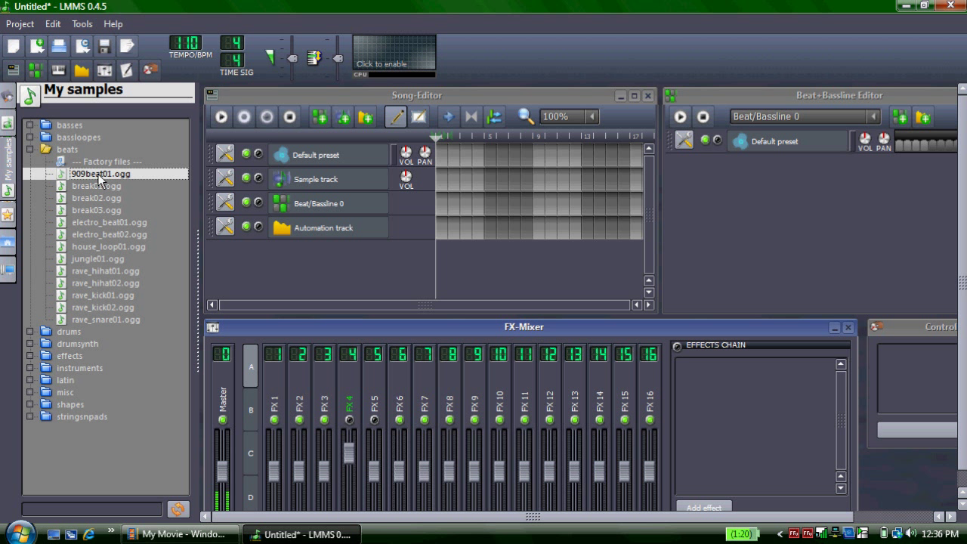
click(30, 151)
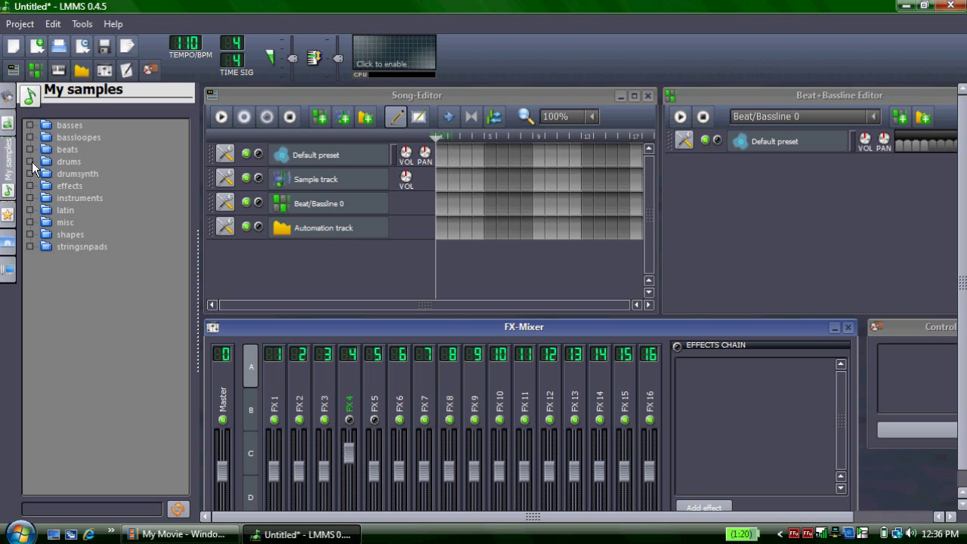
Expand the drums folder and audition bassdrum02.ogg and clap01.ogg.
click(31, 162)
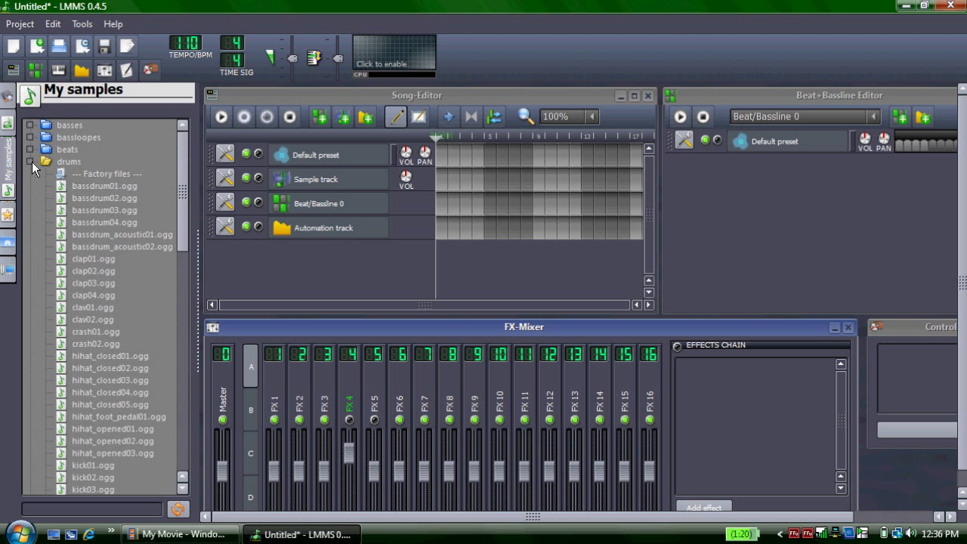
click(87, 199)
click(105, 258)
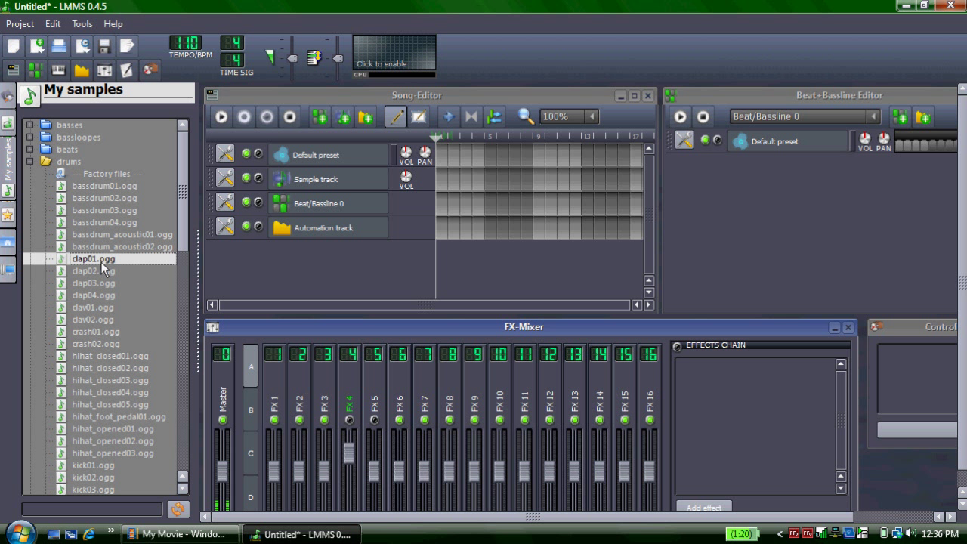
click(91, 199)
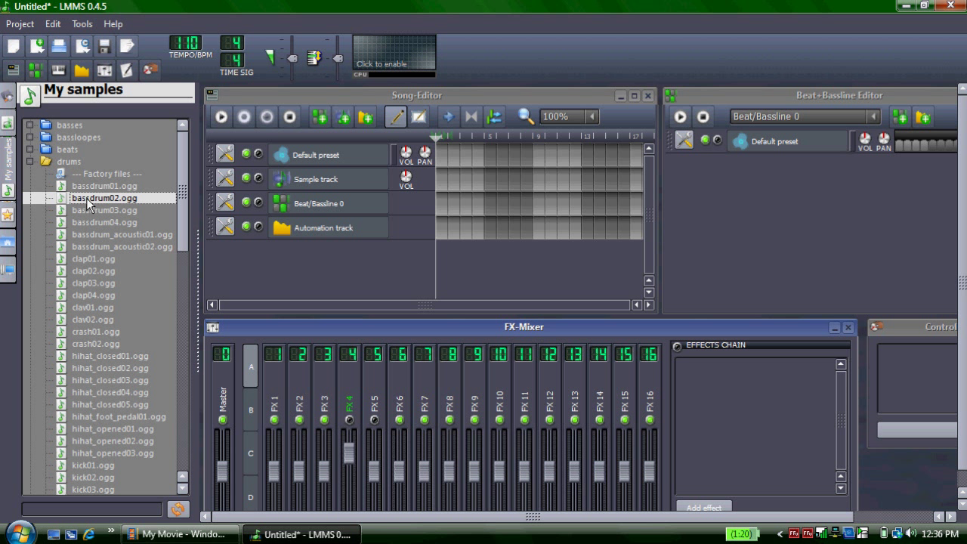
Add bassdrum02.ogg and clap02.ogg as tracks in the Beat+Bassline Editor.
drag(86, 198, 682, 195)
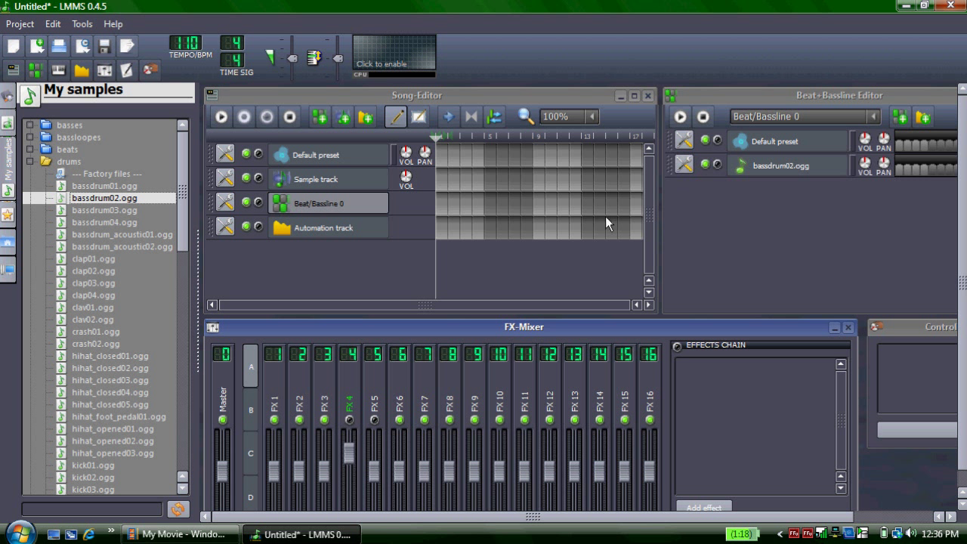
double_click(92, 269)
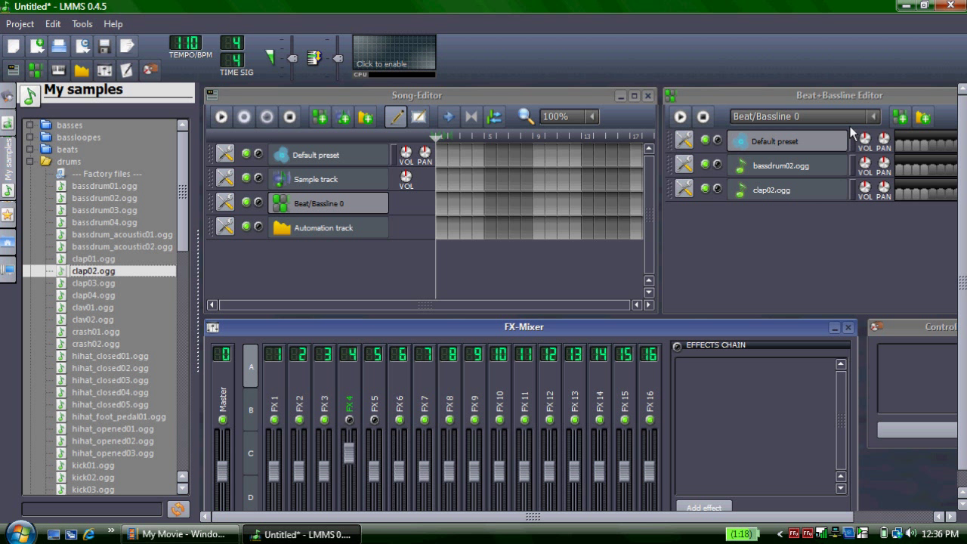
drag(814, 92, 593, 95)
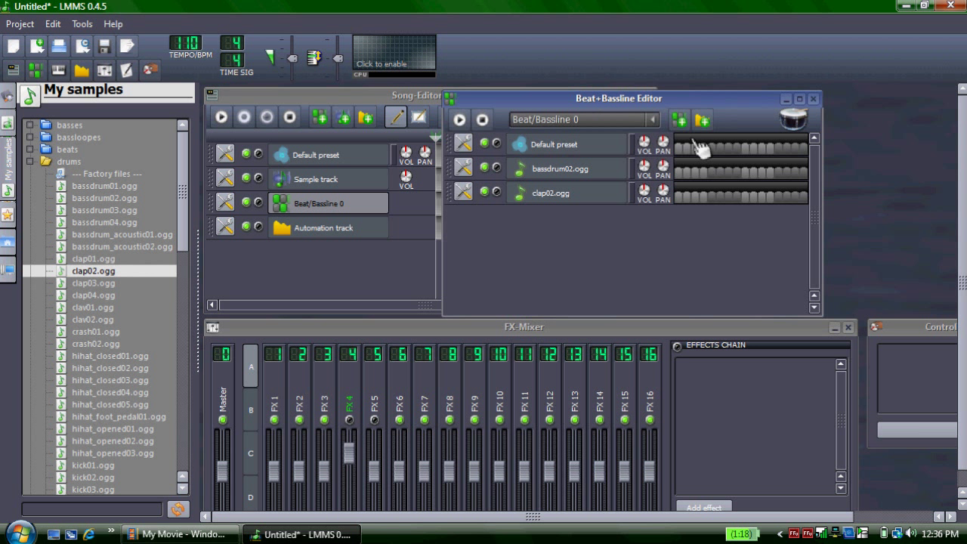
Program kicks on steps 1 and 9, claps on steps 5 and 13, and play it back.
click(679, 172)
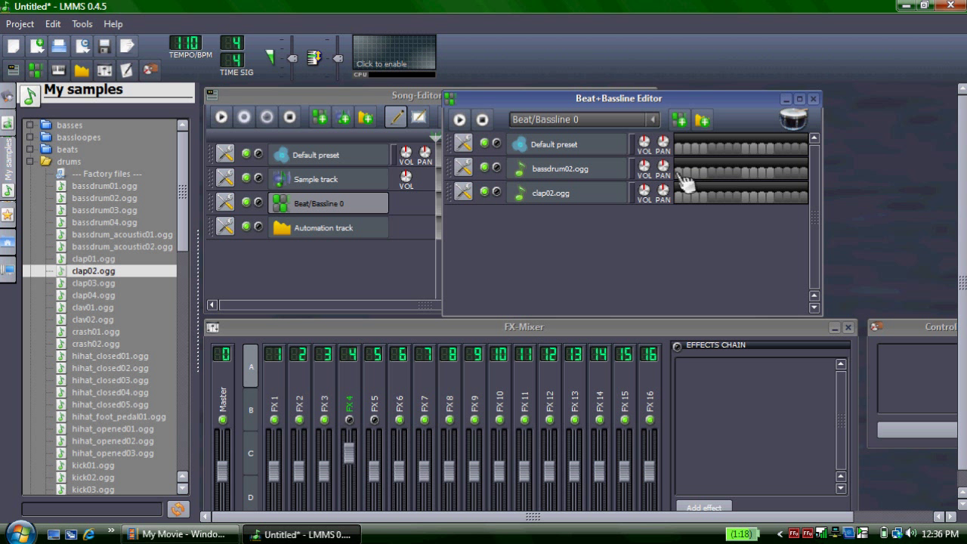
click(712, 196)
click(745, 173)
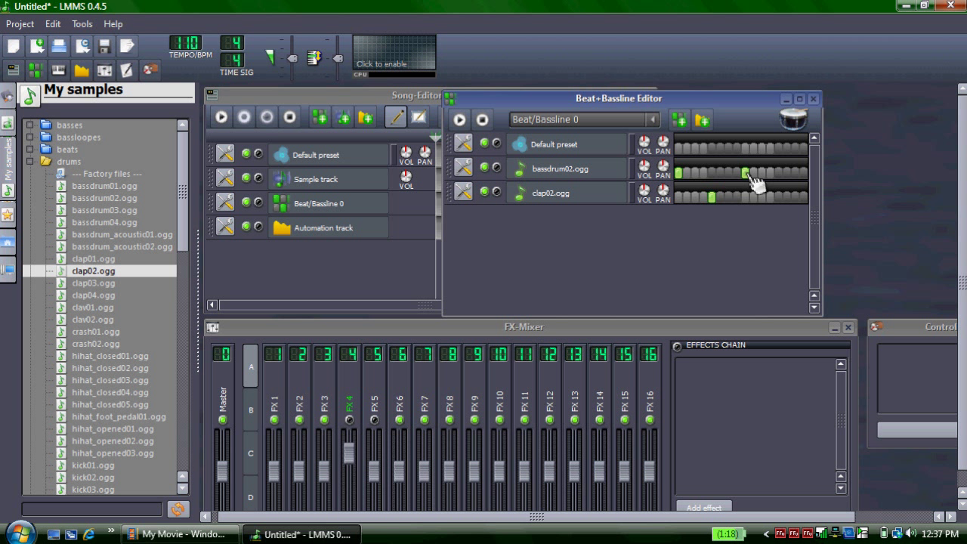
click(780, 197)
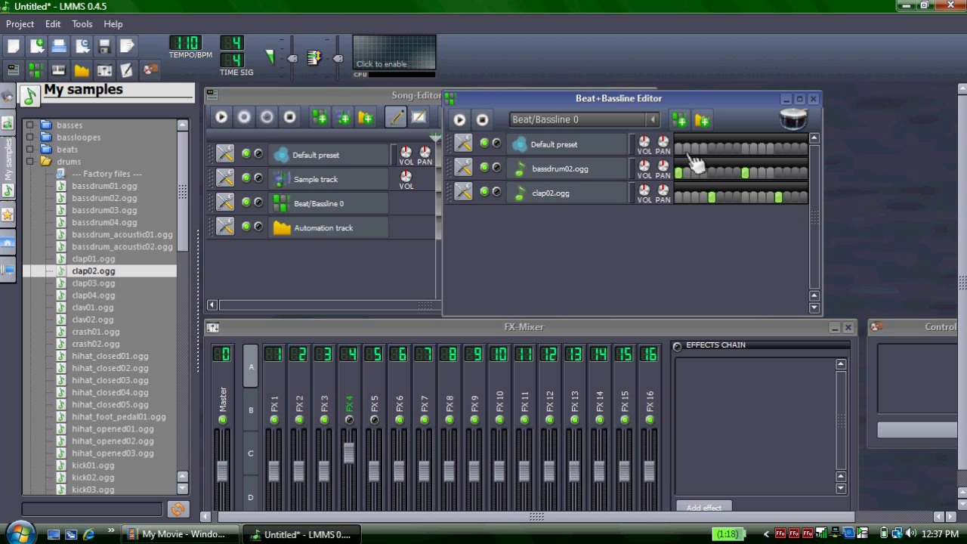
click(460, 120)
click(460, 120)
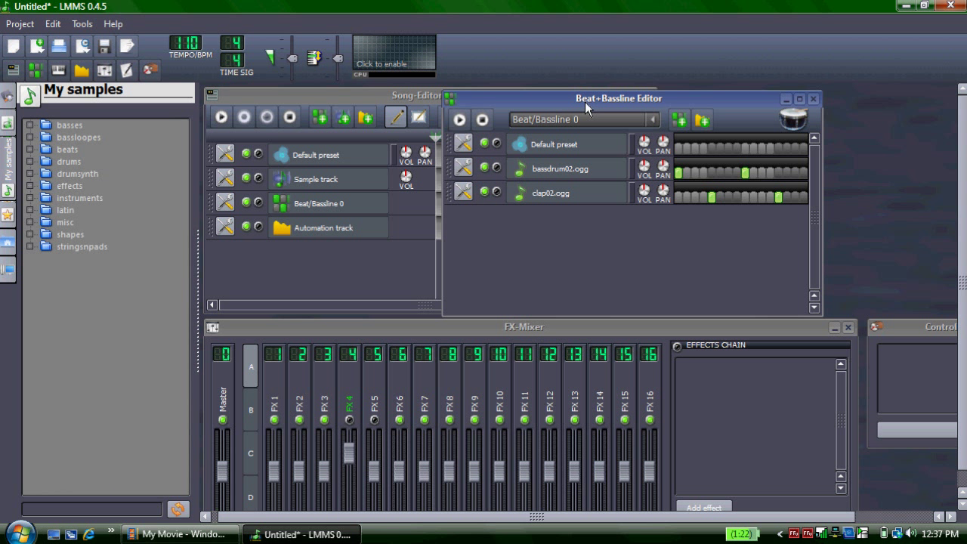
Place a four-bar Beat/Bassline 0 clip at bar 1 and play the song.
click(421, 95)
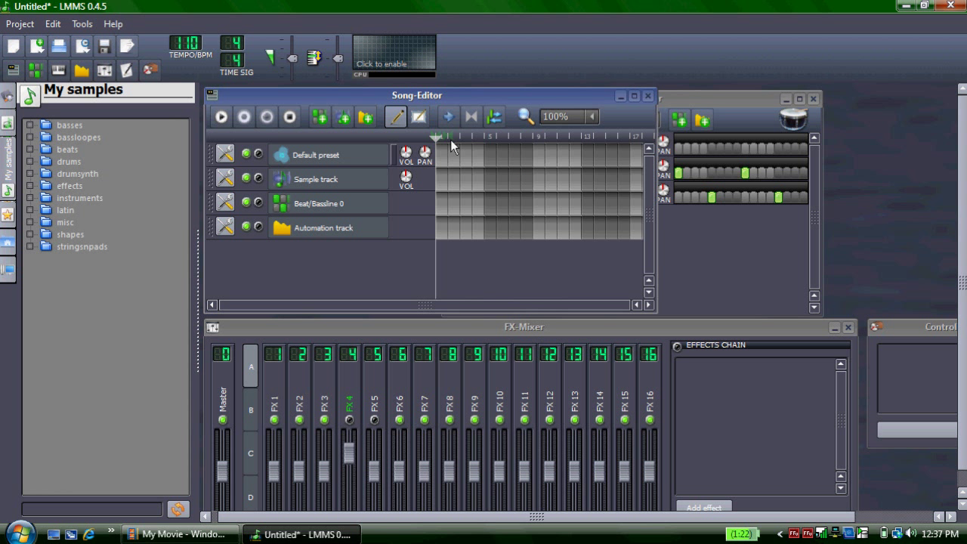
click(438, 202)
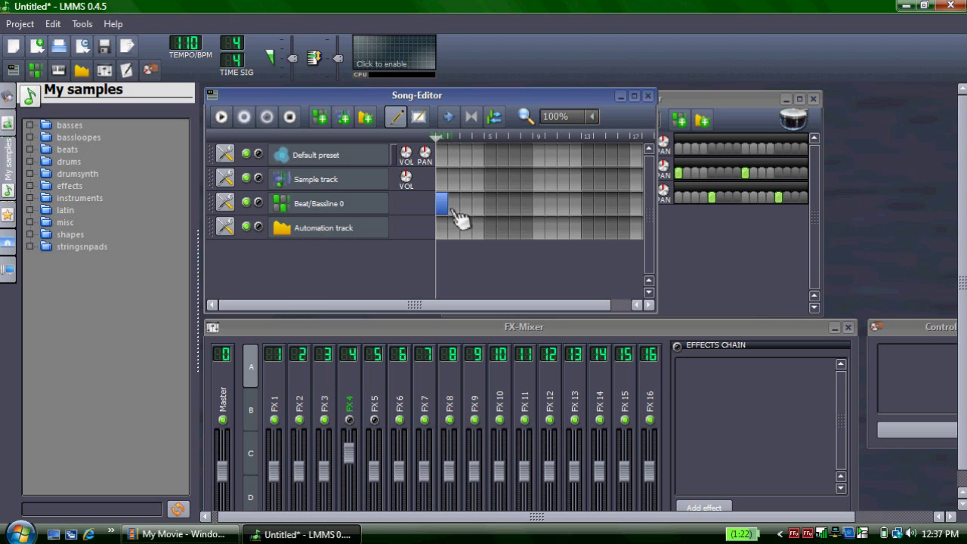
drag(447, 207, 480, 207)
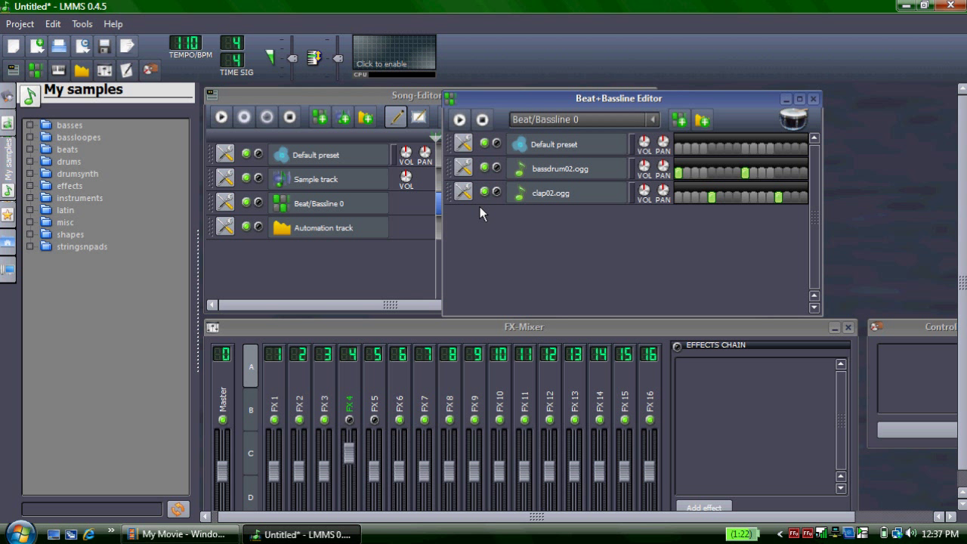
click(413, 94)
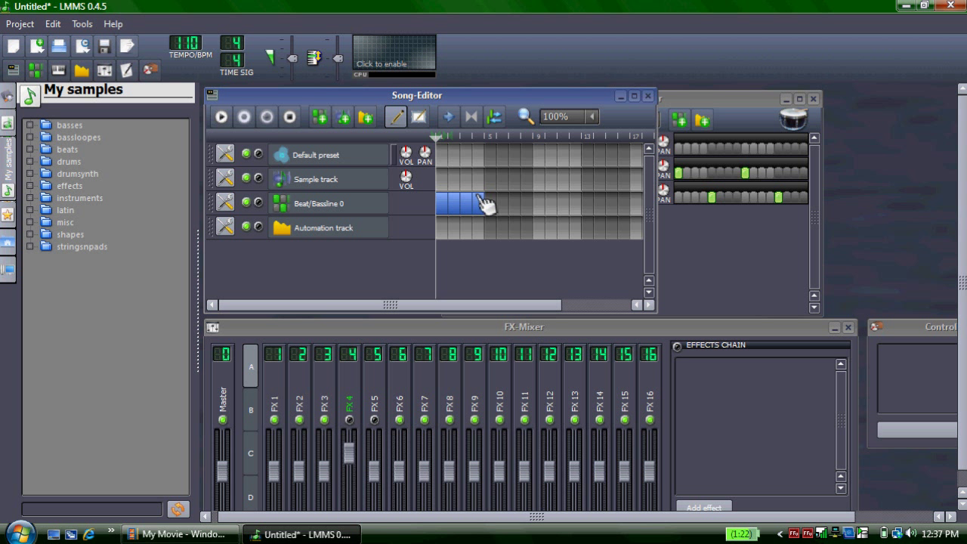
click(221, 117)
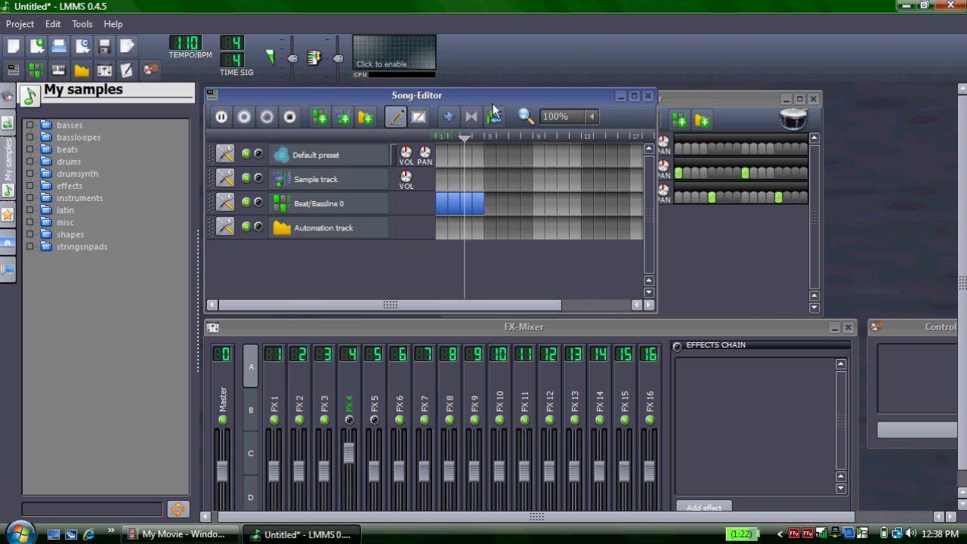
Shorten the Beat/Bassline 0 clip and then delete it from the timeline.
right_click(482, 204)
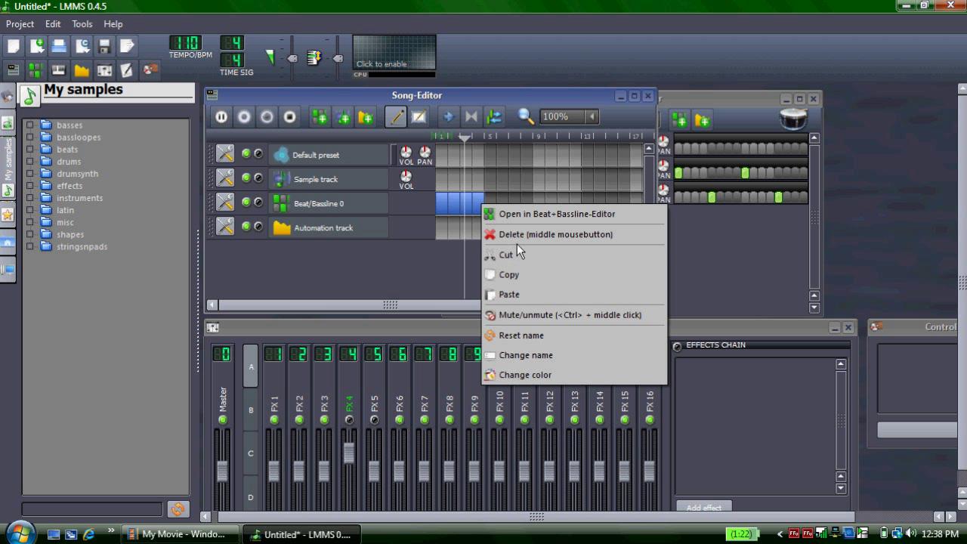
key(Escape)
drag(482, 205, 470, 207)
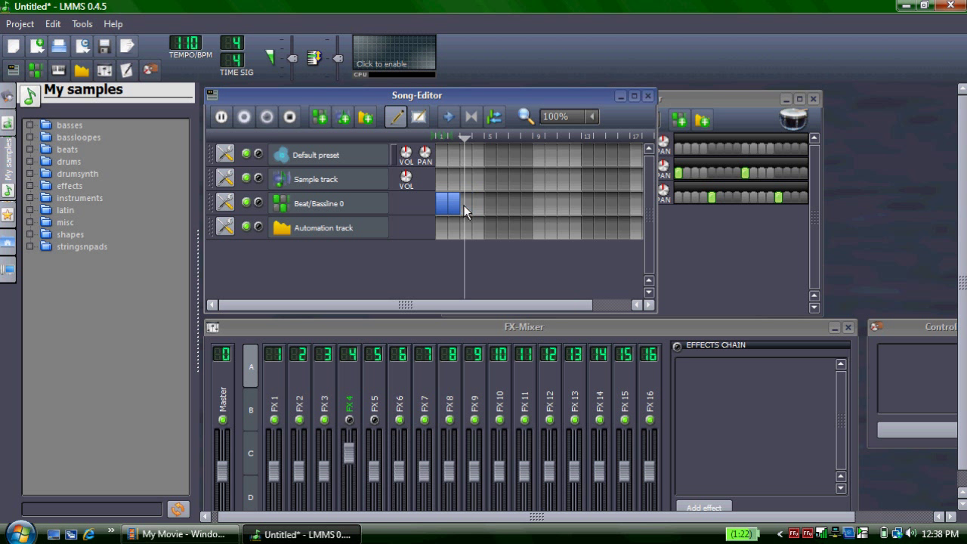
drag(464, 205, 448, 206)
middle_click(447, 209)
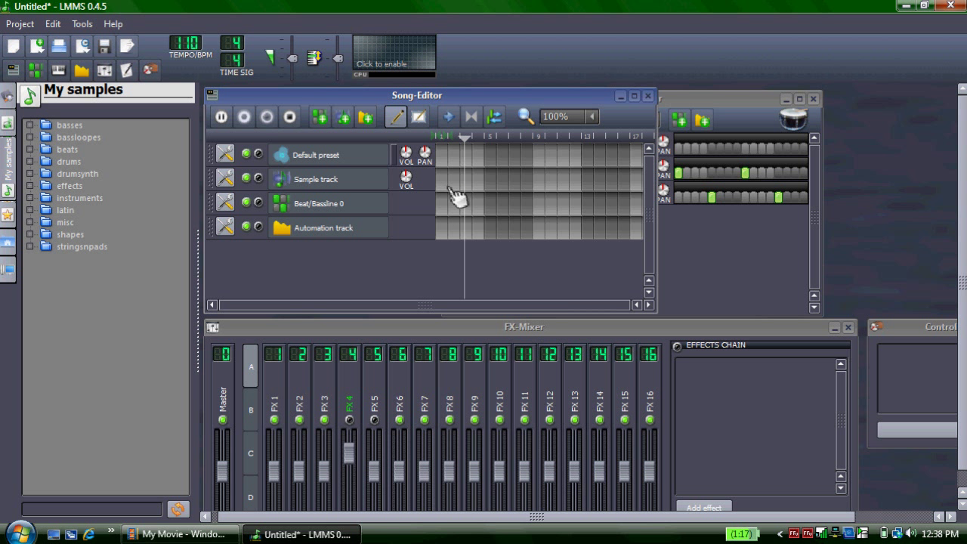
Add piano02.ogg from the instruments folder as a song track with a clip at bar 1.
click(31, 197)
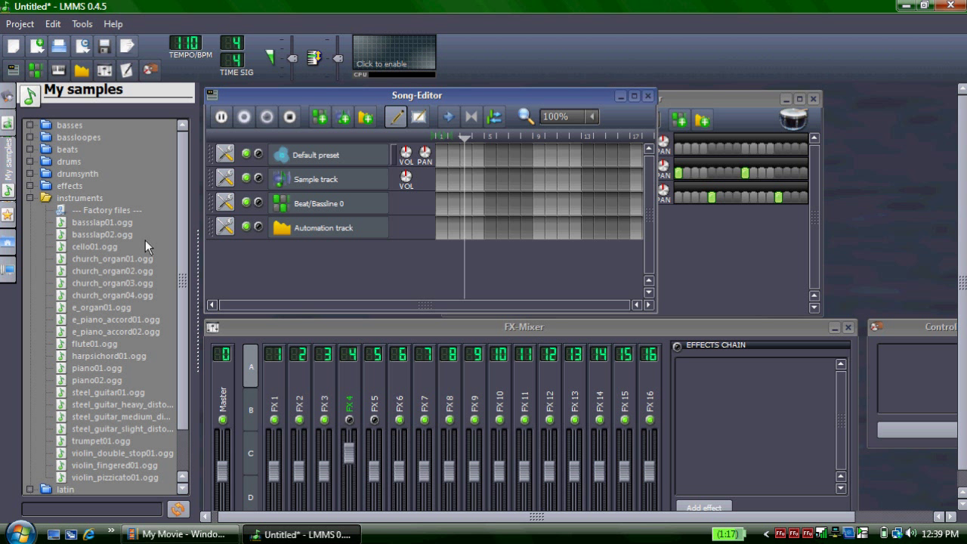
scroll(140, 240, down, 1)
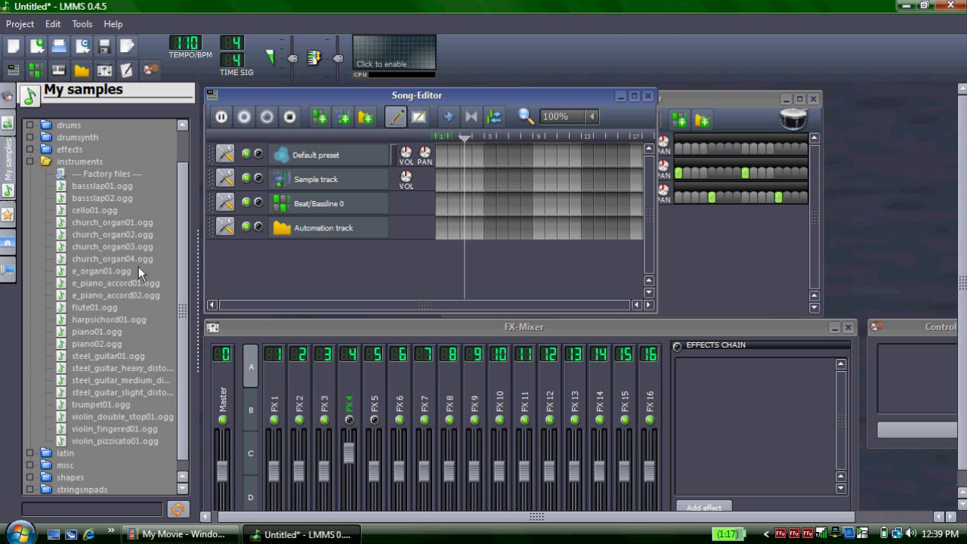
click(83, 343)
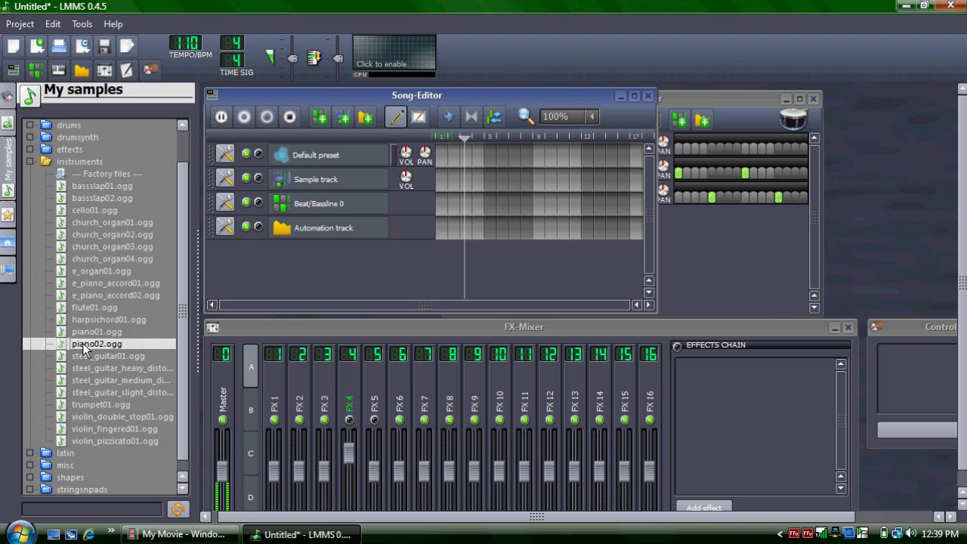
drag(83, 343, 240, 269)
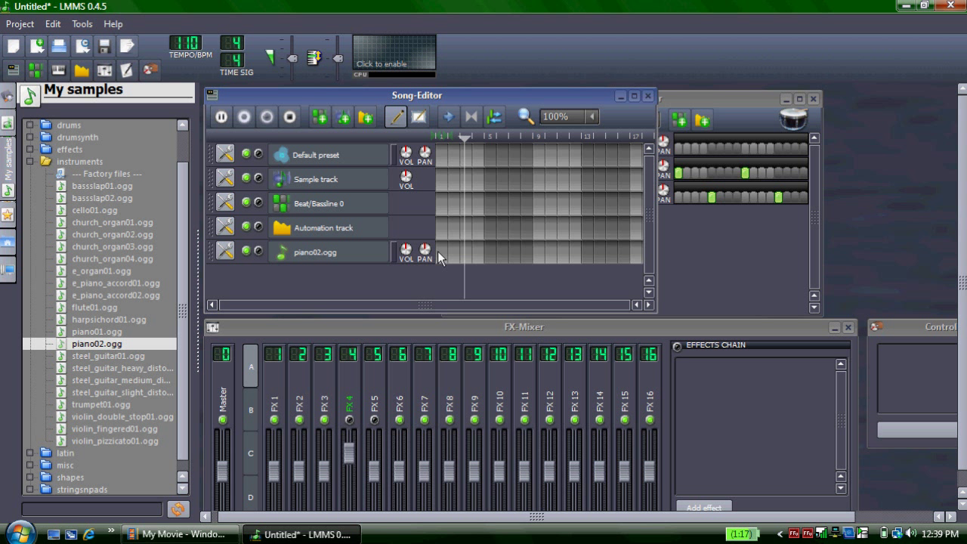
click(440, 253)
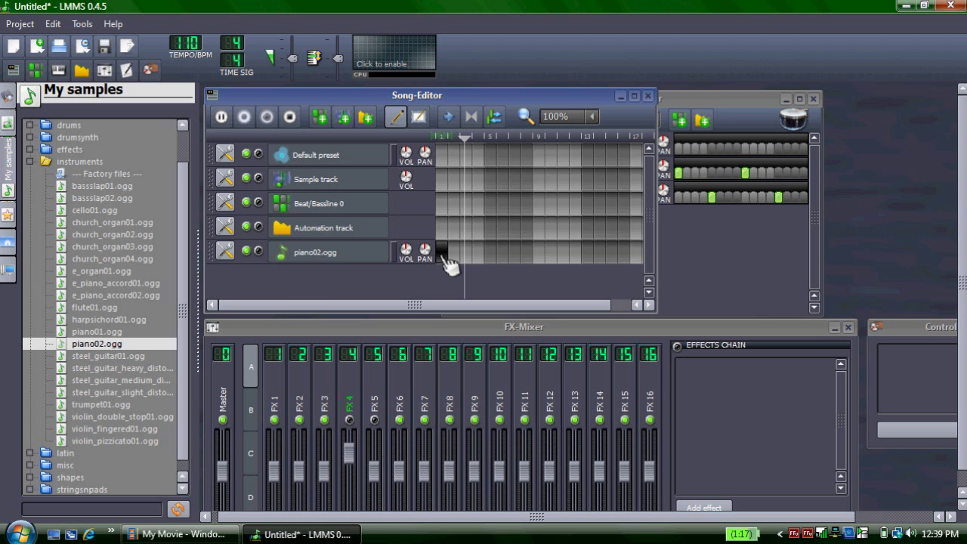
right_click(444, 258)
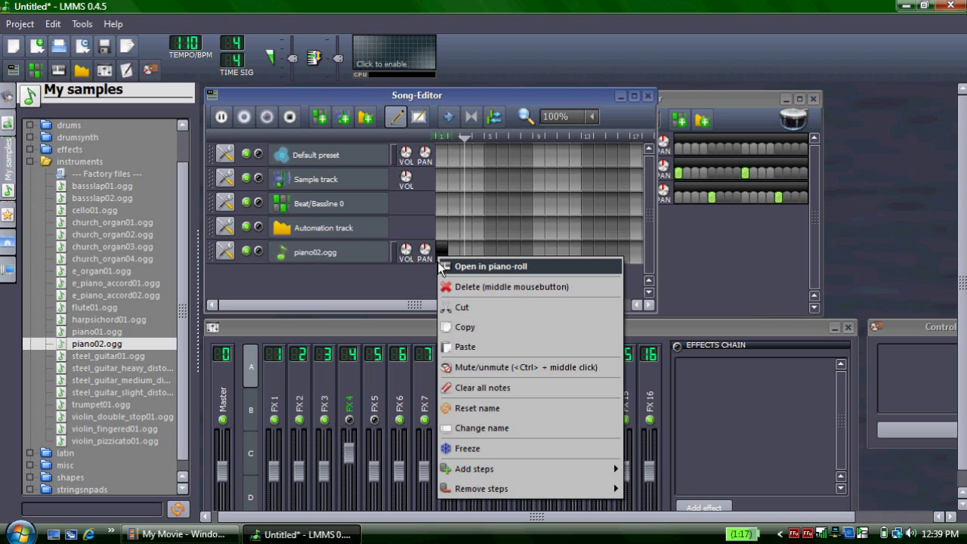
Clear the piano clip's default note and draw a one-bar note on C5.
click(447, 267)
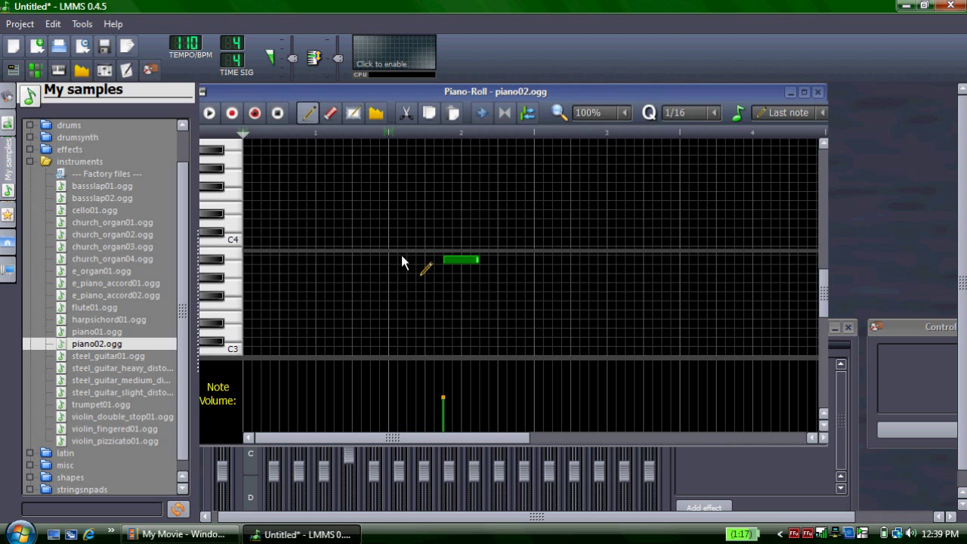
right_click(453, 261)
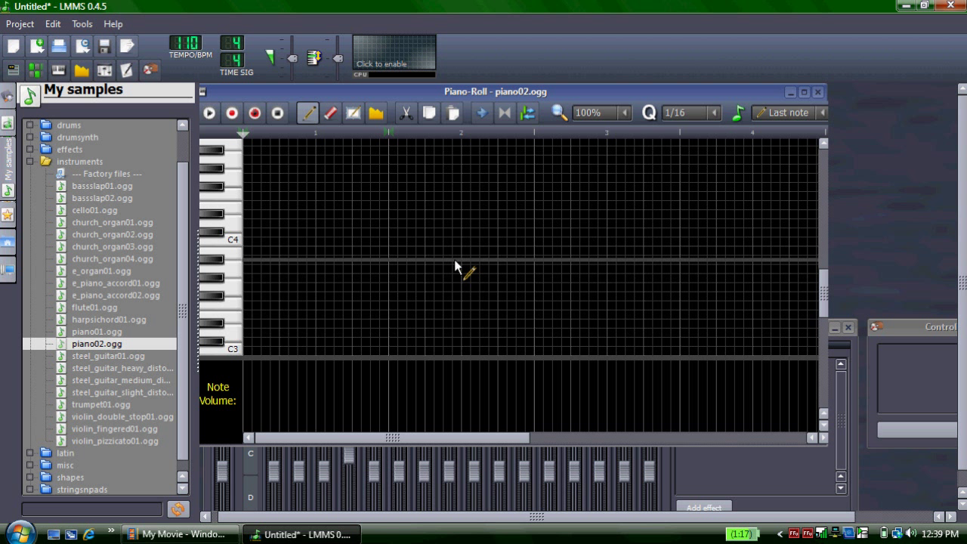
scroll(260, 253, up, 2)
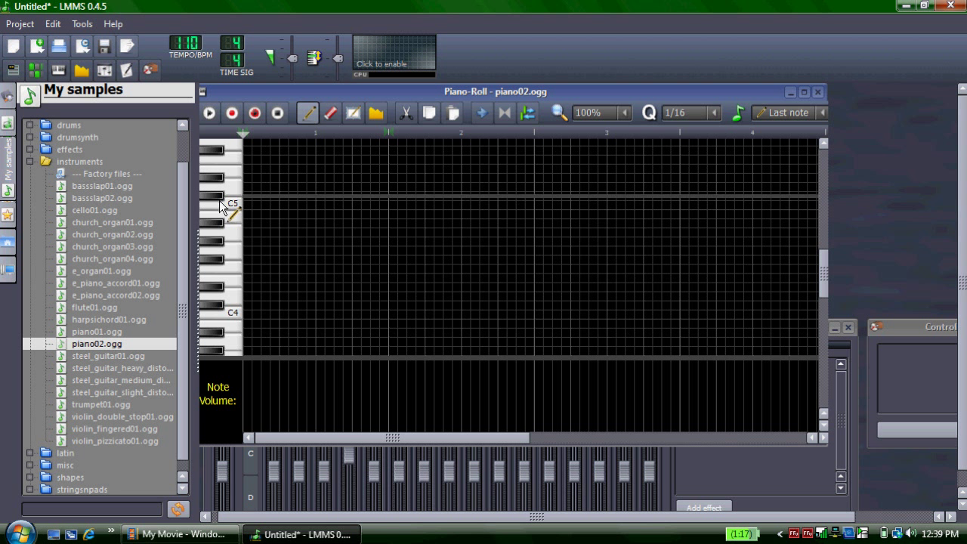
click(221, 204)
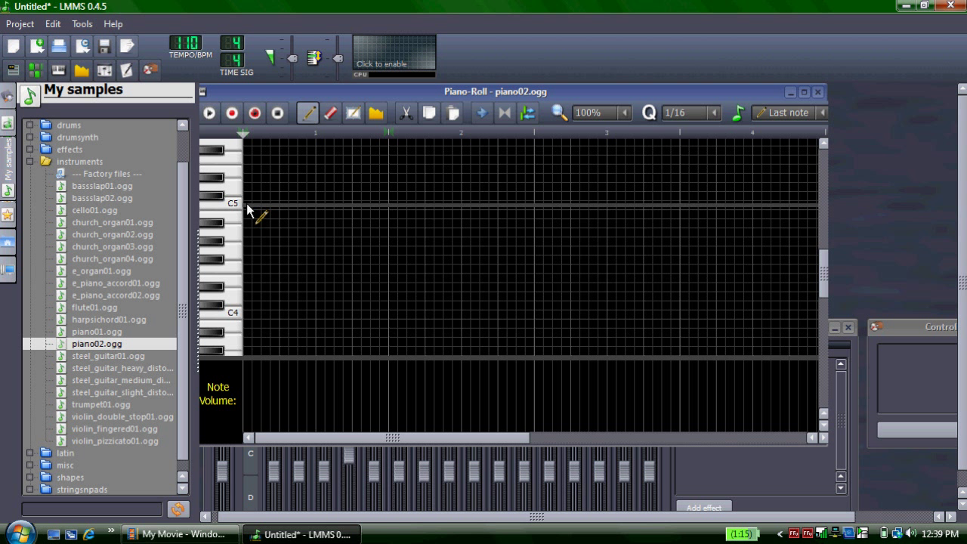
drag(247, 204, 394, 217)
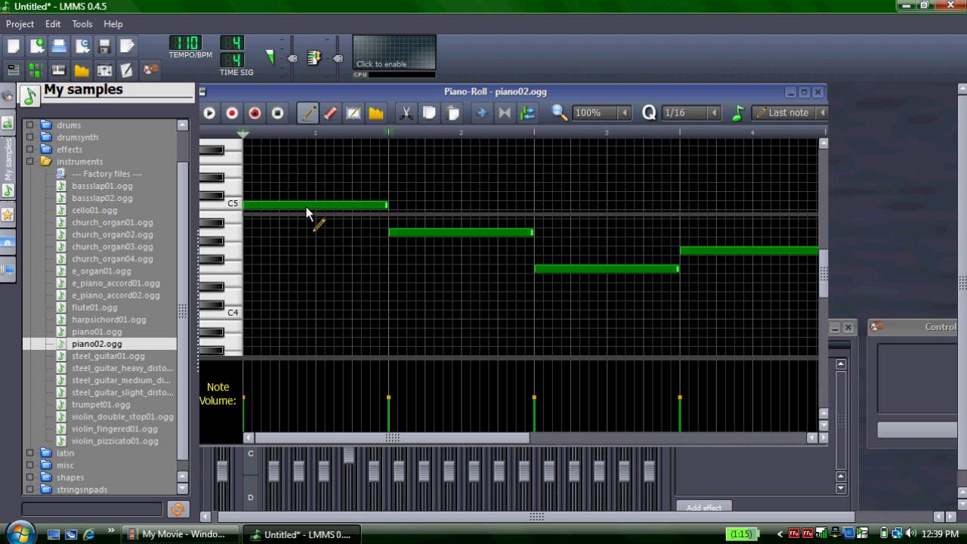
click(307, 207)
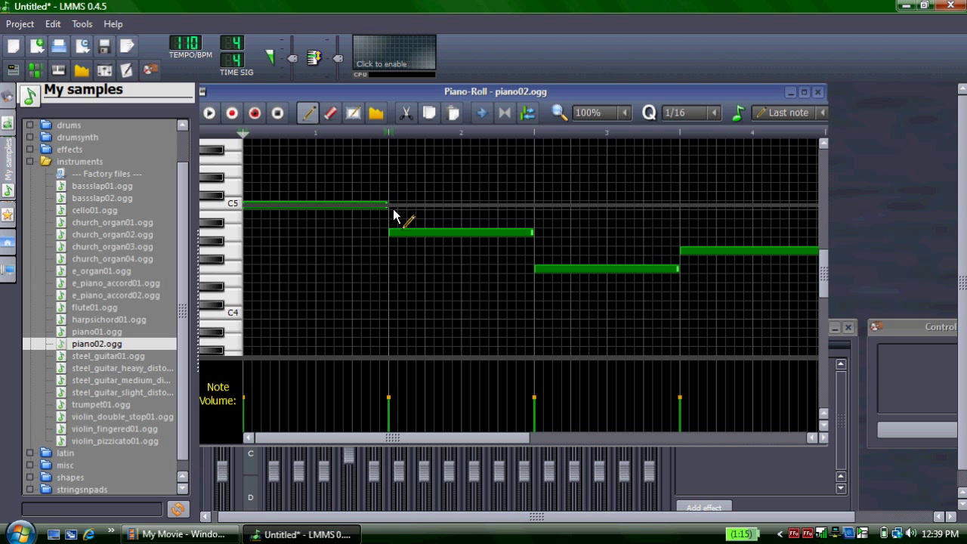
Add a run of short C6 notes across the bar and play the pattern to check.
scroll(257, 208, up, 3)
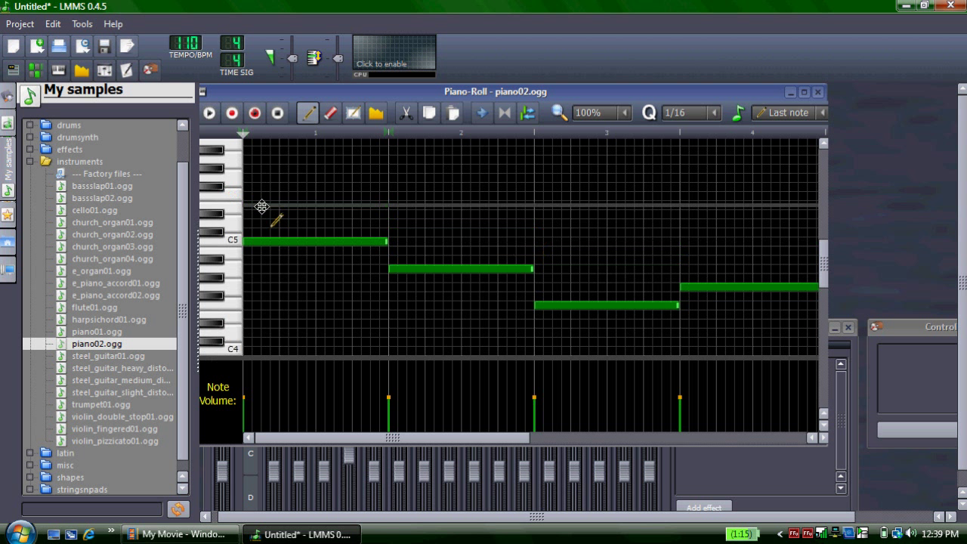
click(248, 204)
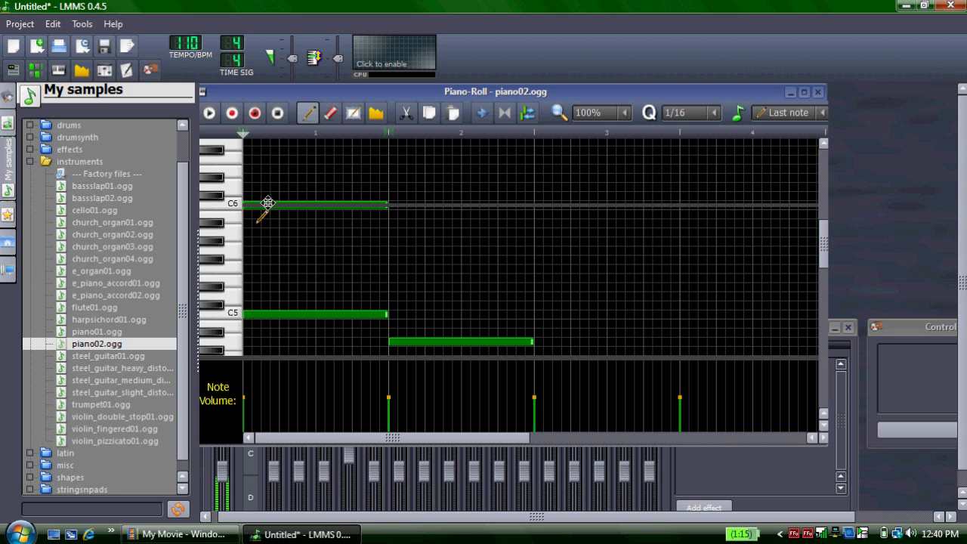
drag(387, 206, 265, 206)
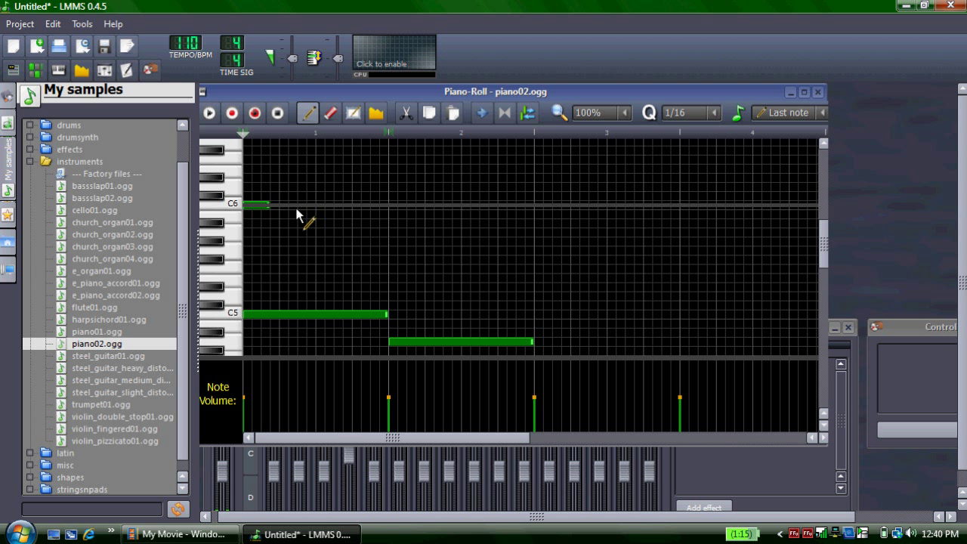
click(262, 206)
drag(262, 207, 260, 206)
click(286, 207)
click(321, 206)
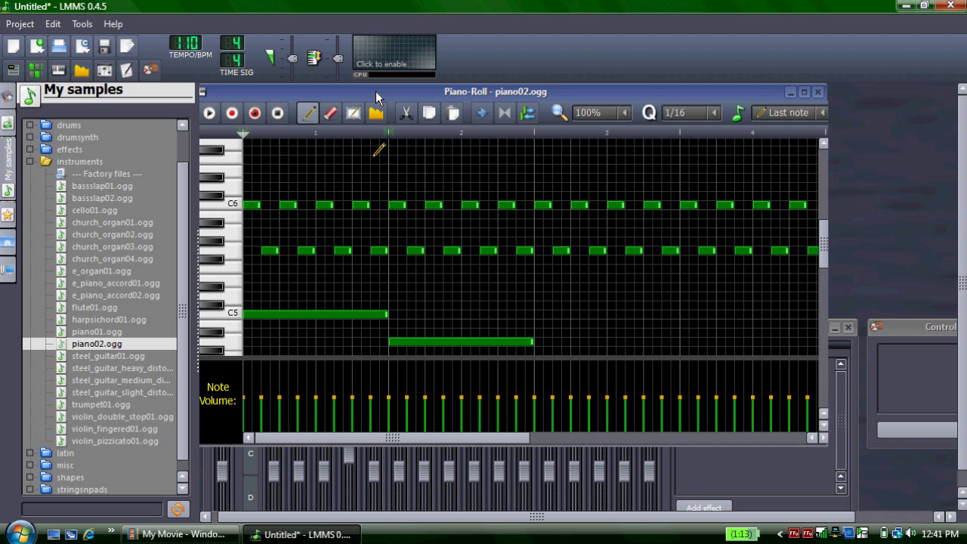
click(209, 114)
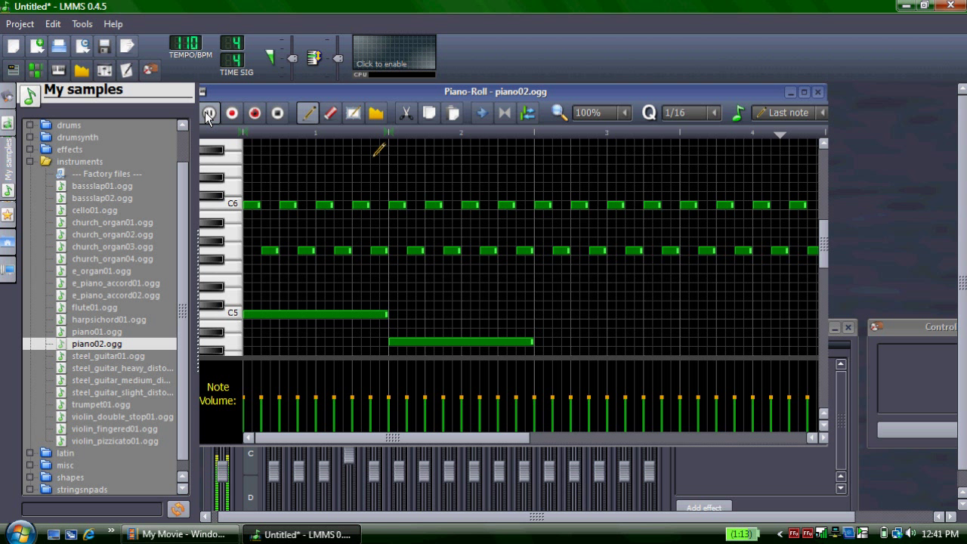
click(210, 114)
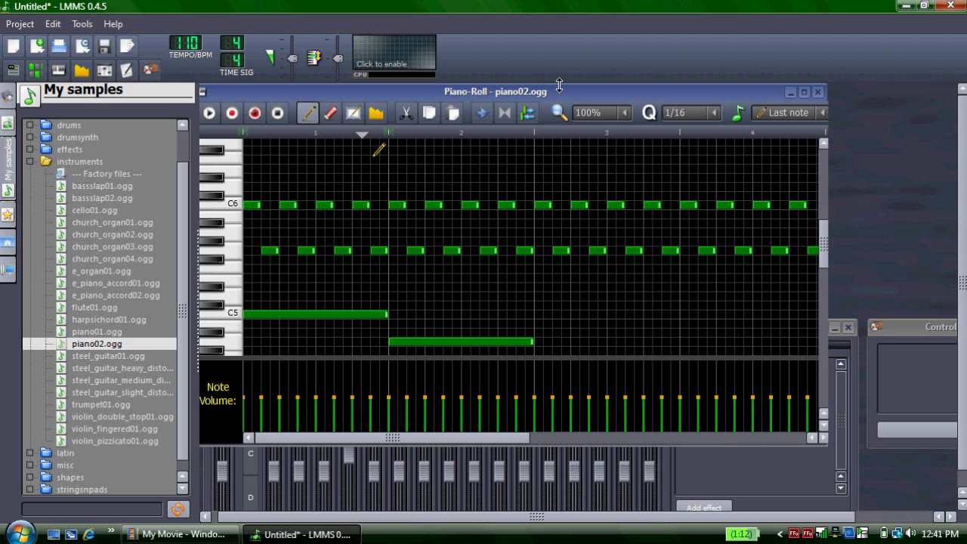
Move the piano02 pattern to start at bar 9 and extend it to bar 17.
click(818, 93)
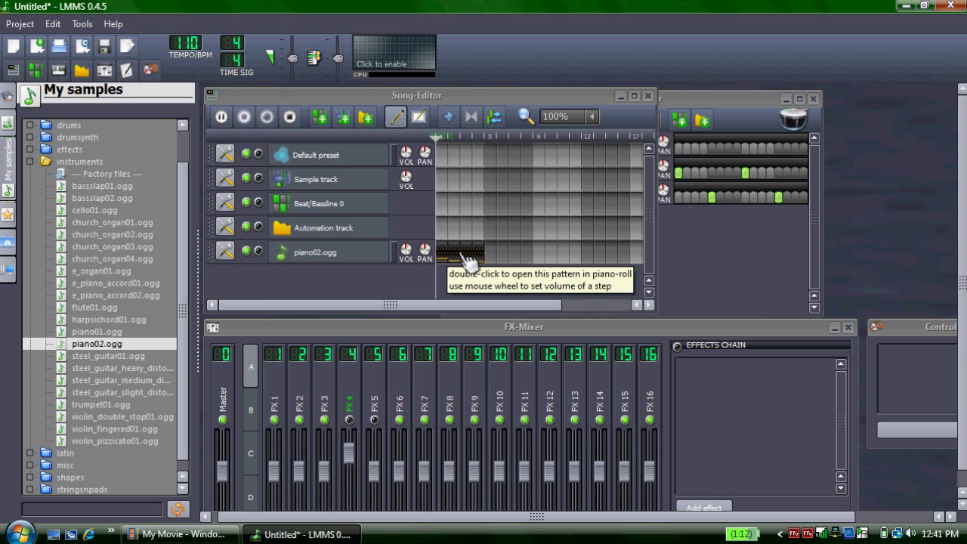
drag(462, 248, 555, 252)
drag(461, 303, 499, 303)
drag(521, 254, 520, 254)
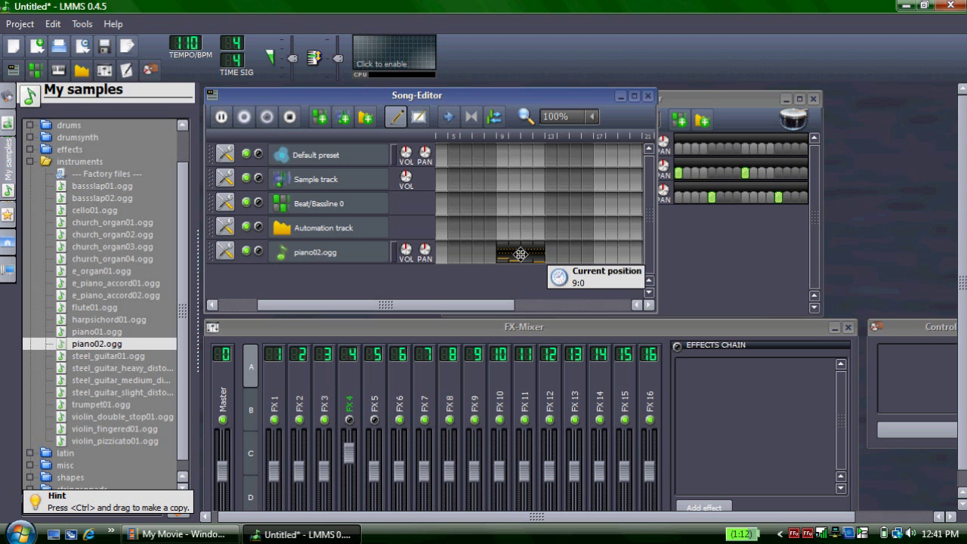
drag(521, 254, 521, 254)
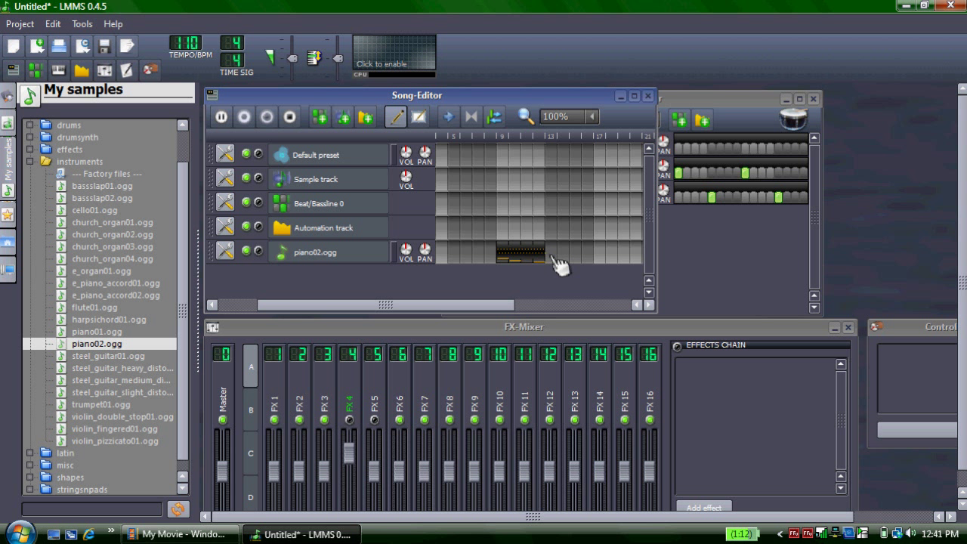
click(556, 257)
drag(400, 307, 366, 305)
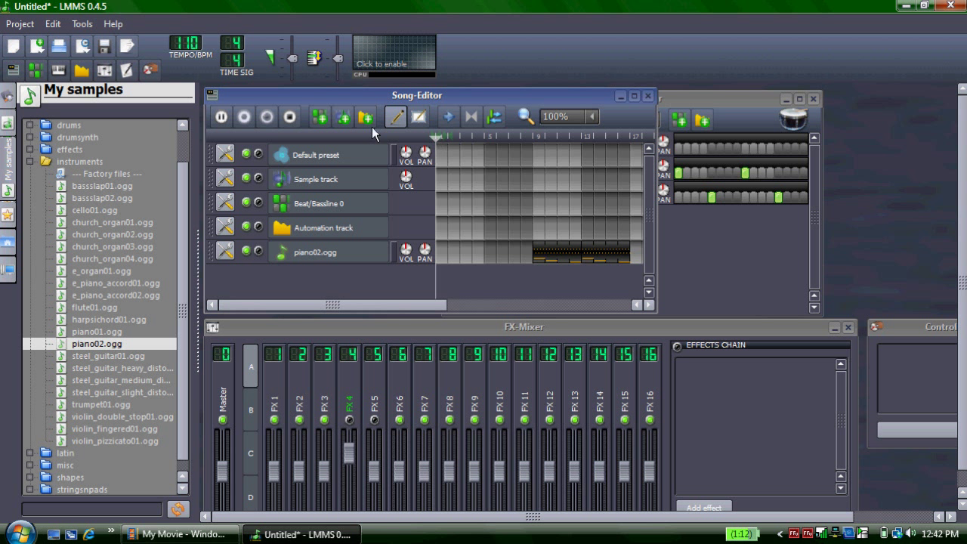
Play the song, checking playback around bars 8 and 9.
click(220, 121)
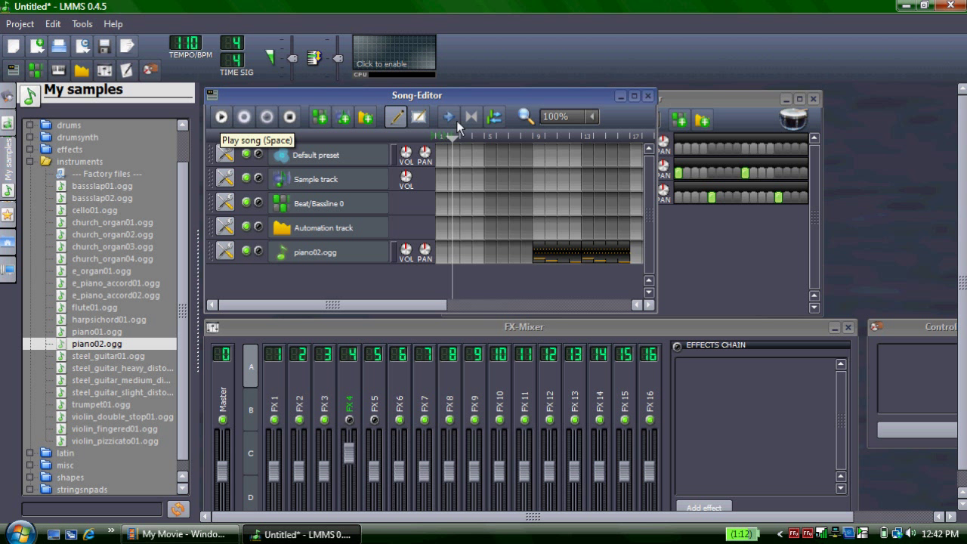
click(519, 136)
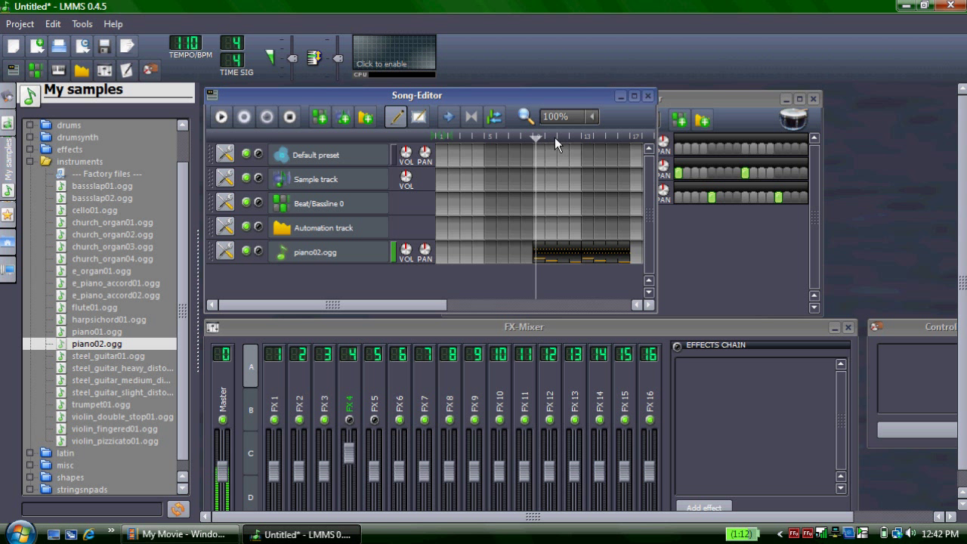
click(222, 116)
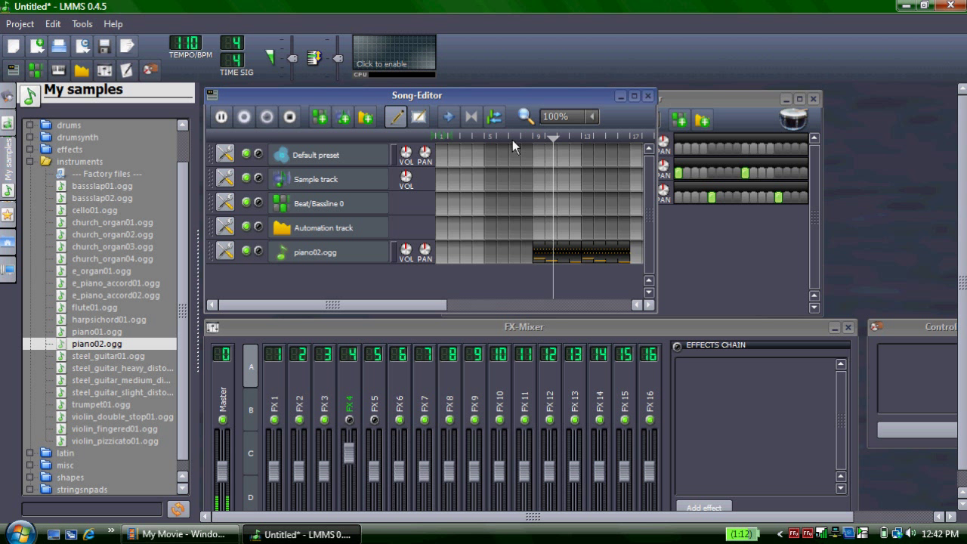
click(552, 137)
click(439, 135)
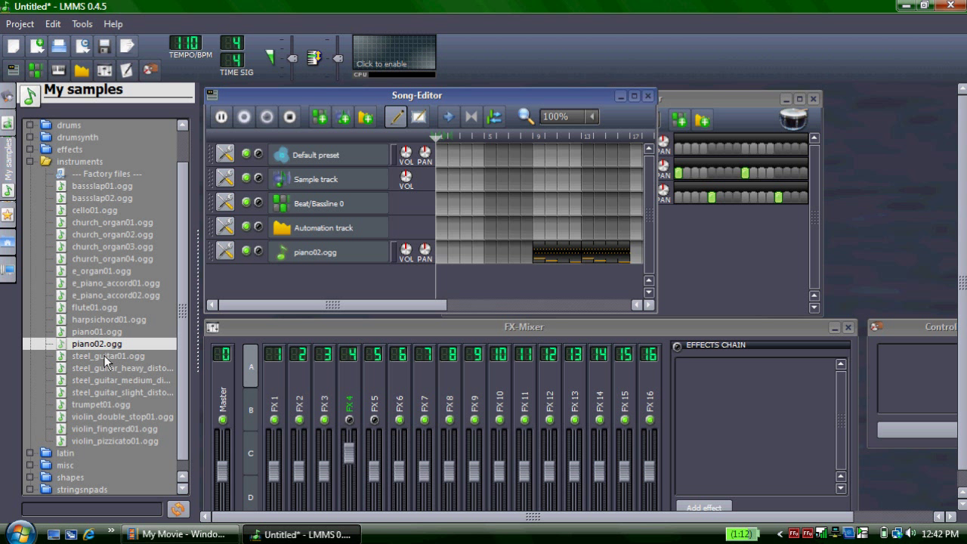
Add bassslap02 and the steel guitar sample as new song tracks.
click(97, 186)
drag(97, 198, 217, 266)
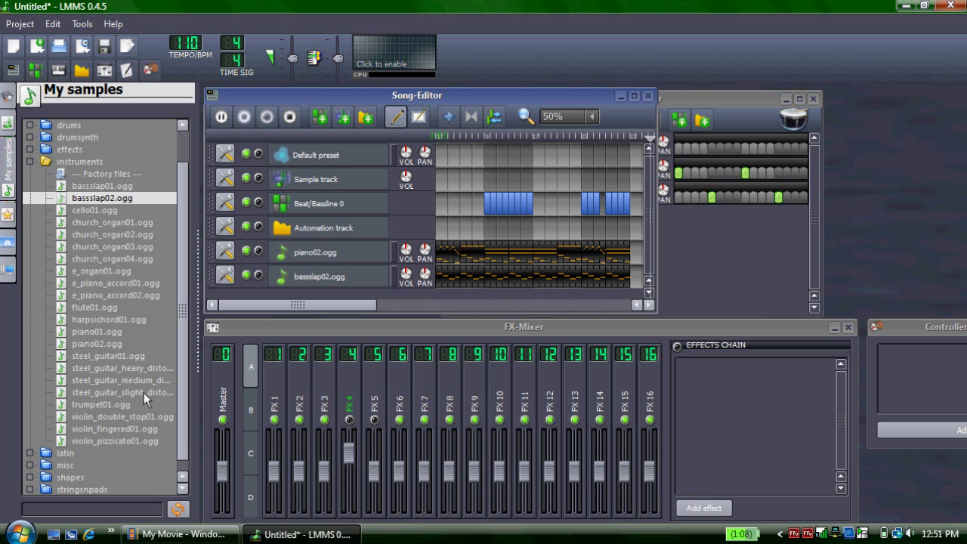
drag(144, 392, 352, 307)
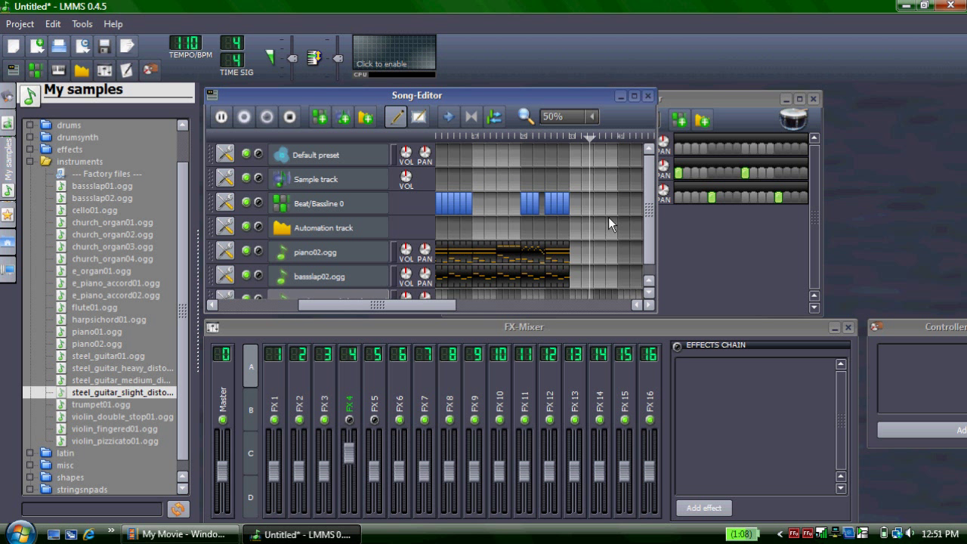
Copy the piano02 pattern onto the steel guitar track and play from that point.
scroll(608, 217, down, 1)
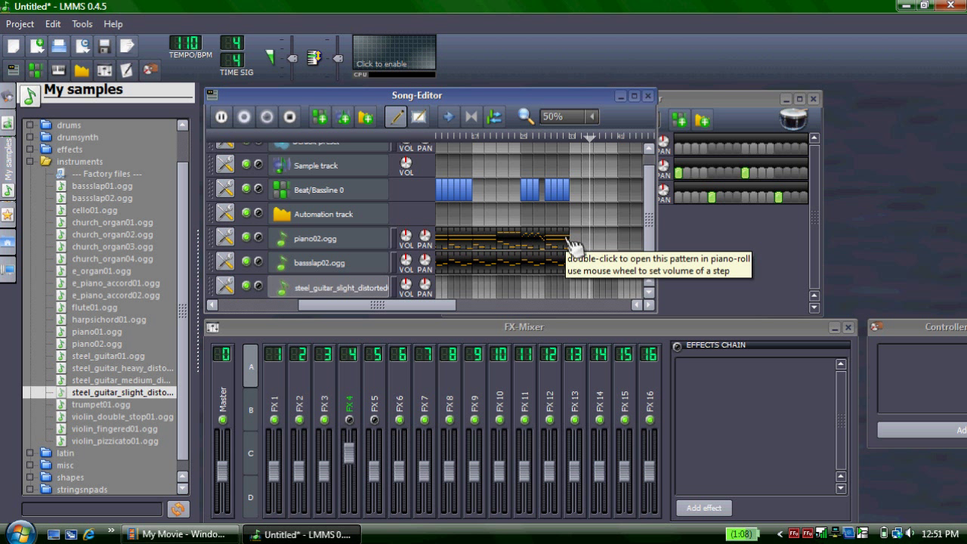
drag(572, 245, 568, 286)
click(568, 139)
click(223, 117)
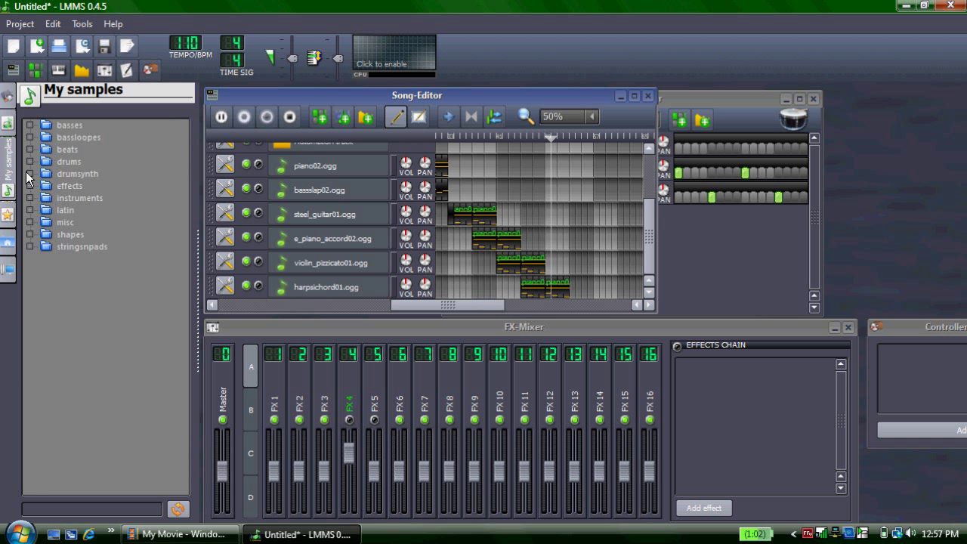
Audition explode01 and start01 from effects, then additive.wav and bunglist.wav from shapes.
click(31, 185)
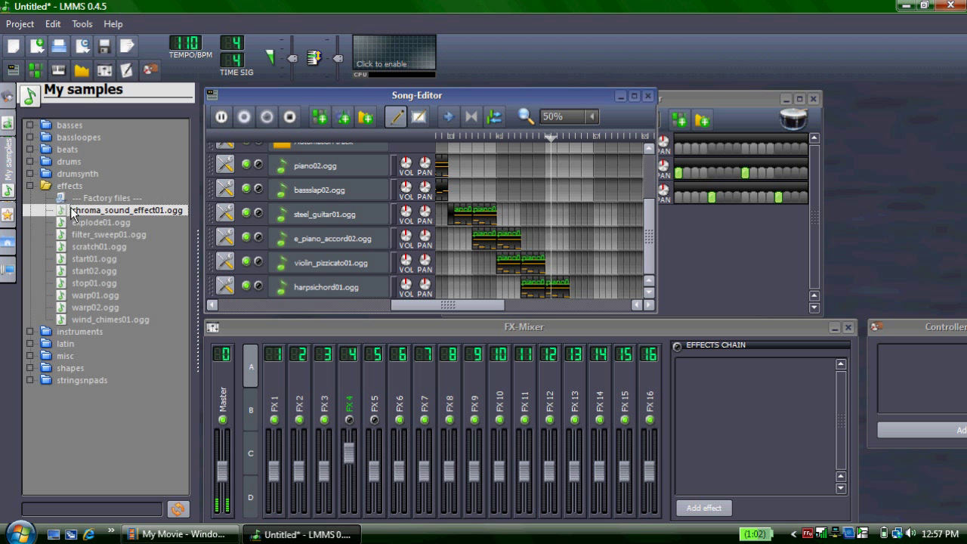
click(78, 223)
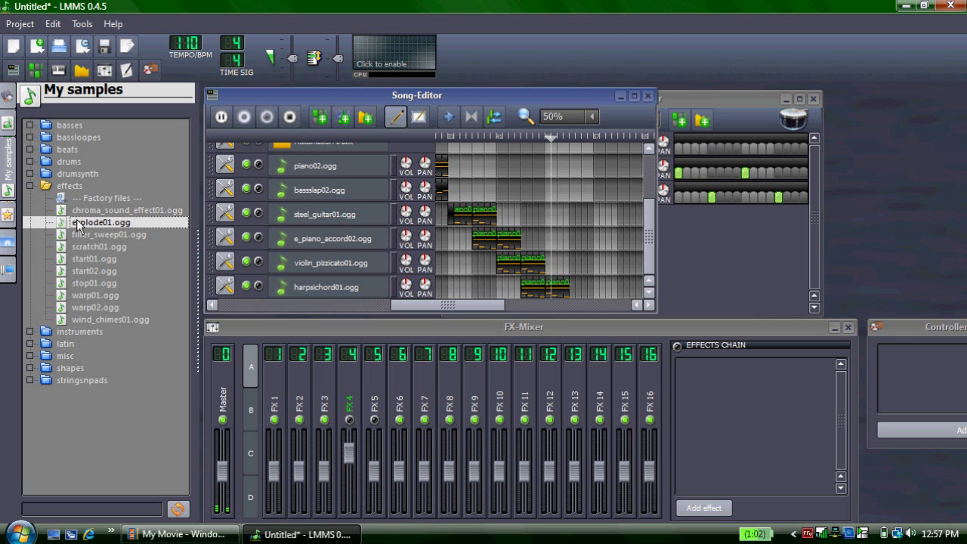
click(81, 260)
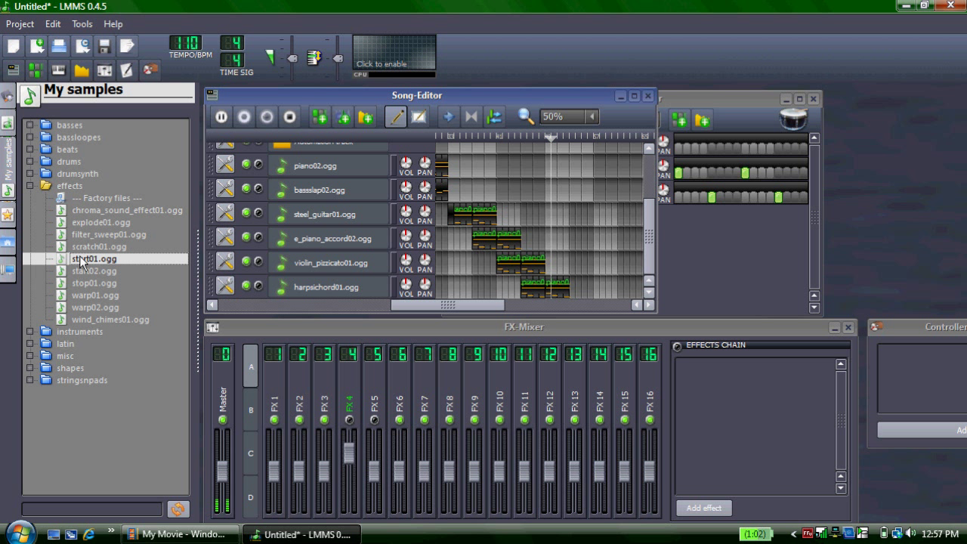
click(31, 368)
click(72, 395)
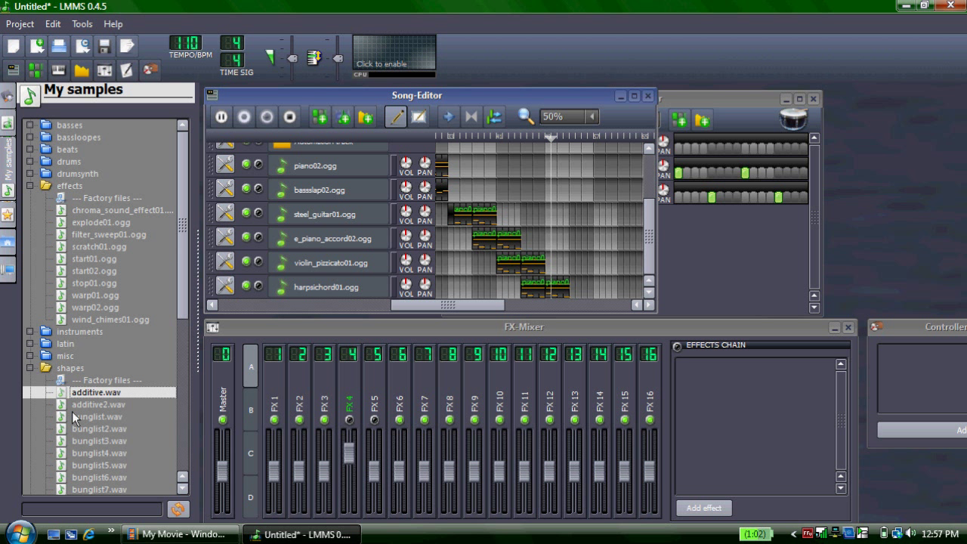
click(72, 412)
scroll(50, 367, down, 8)
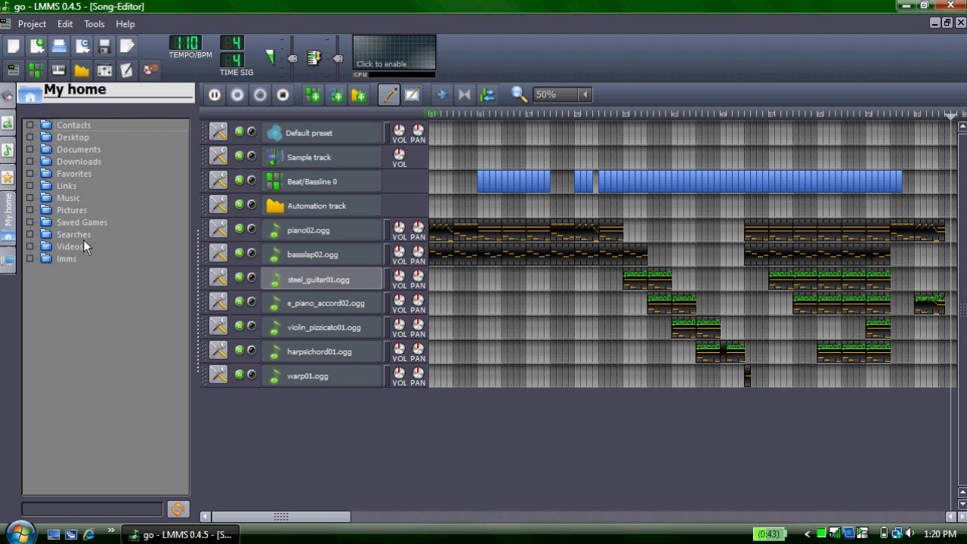
Export the project as go.wav into the home Music folder.
click(127, 52)
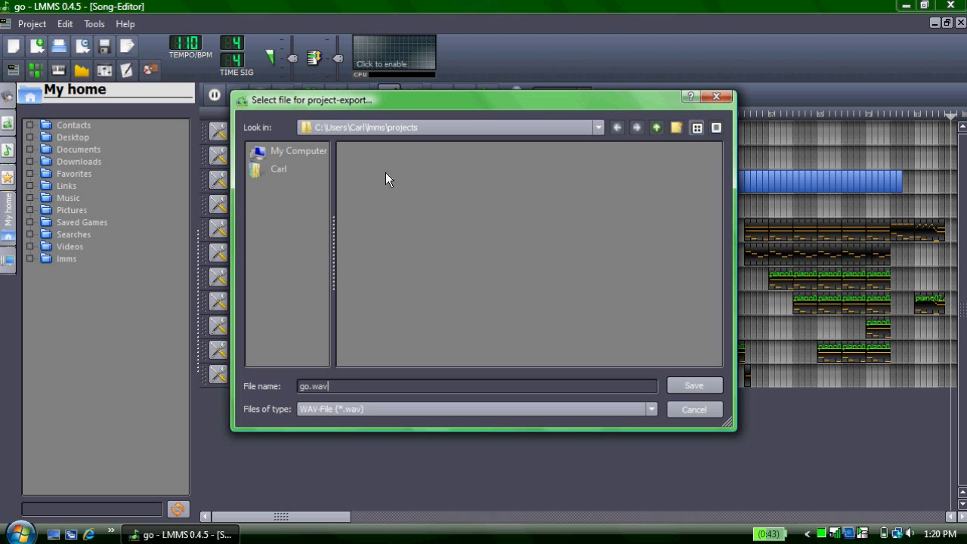
click(257, 172)
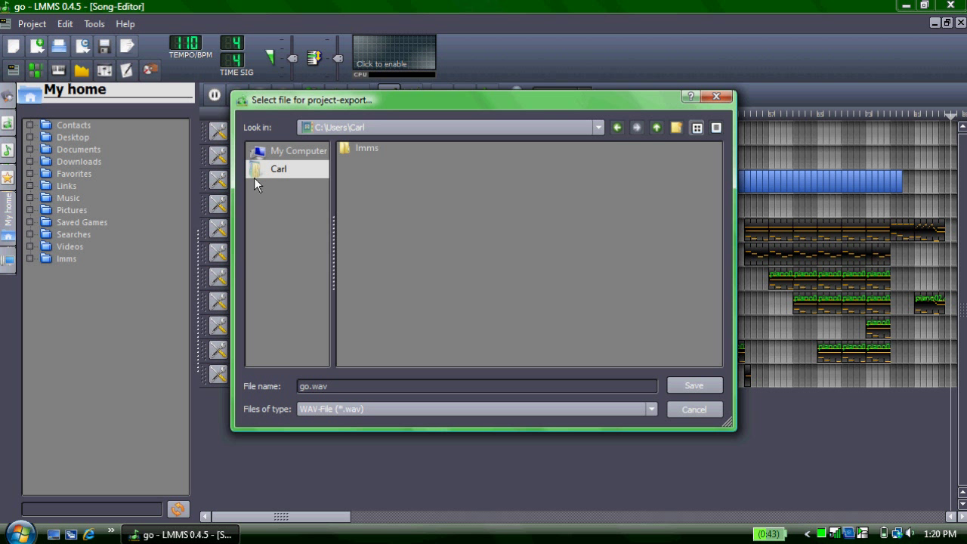
double_click(370, 269)
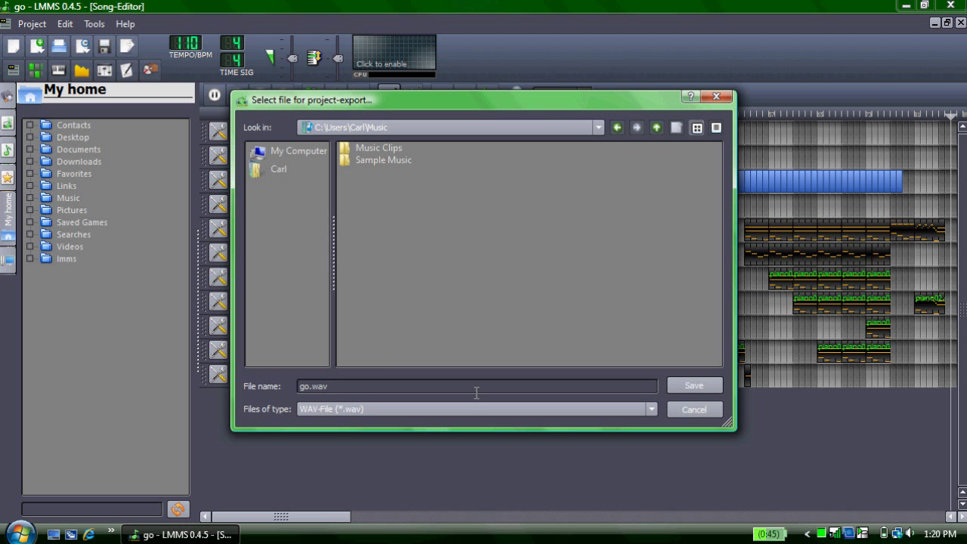
click(712, 386)
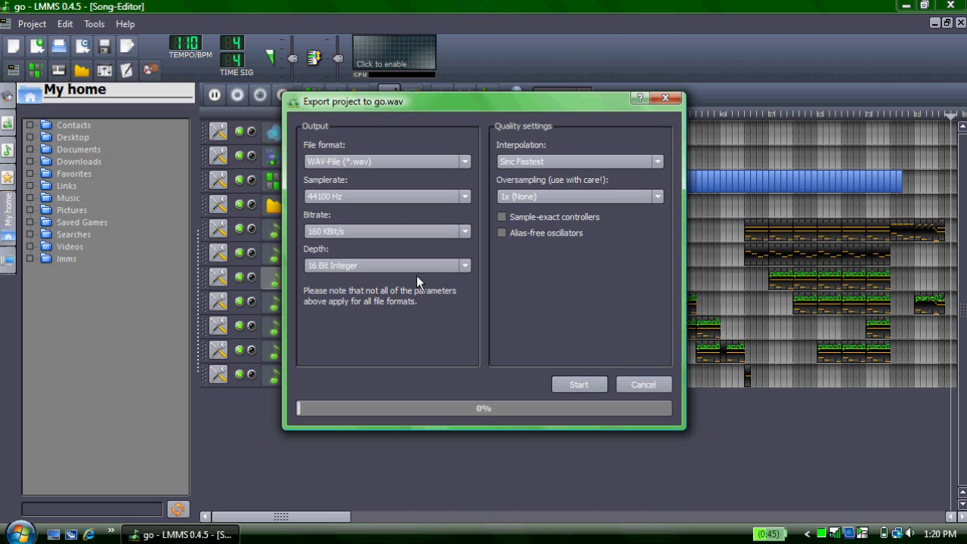
Start rendering the song to go.wav.
click(583, 382)
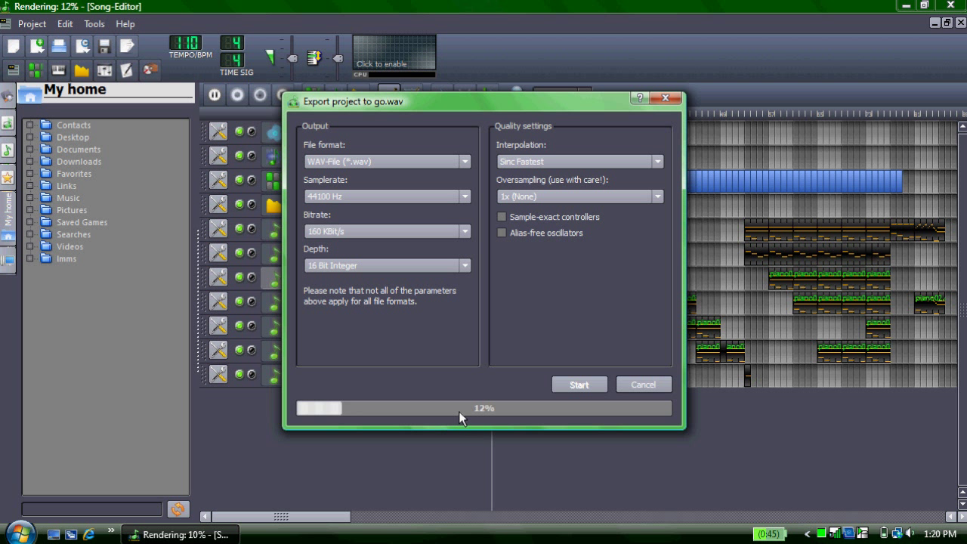